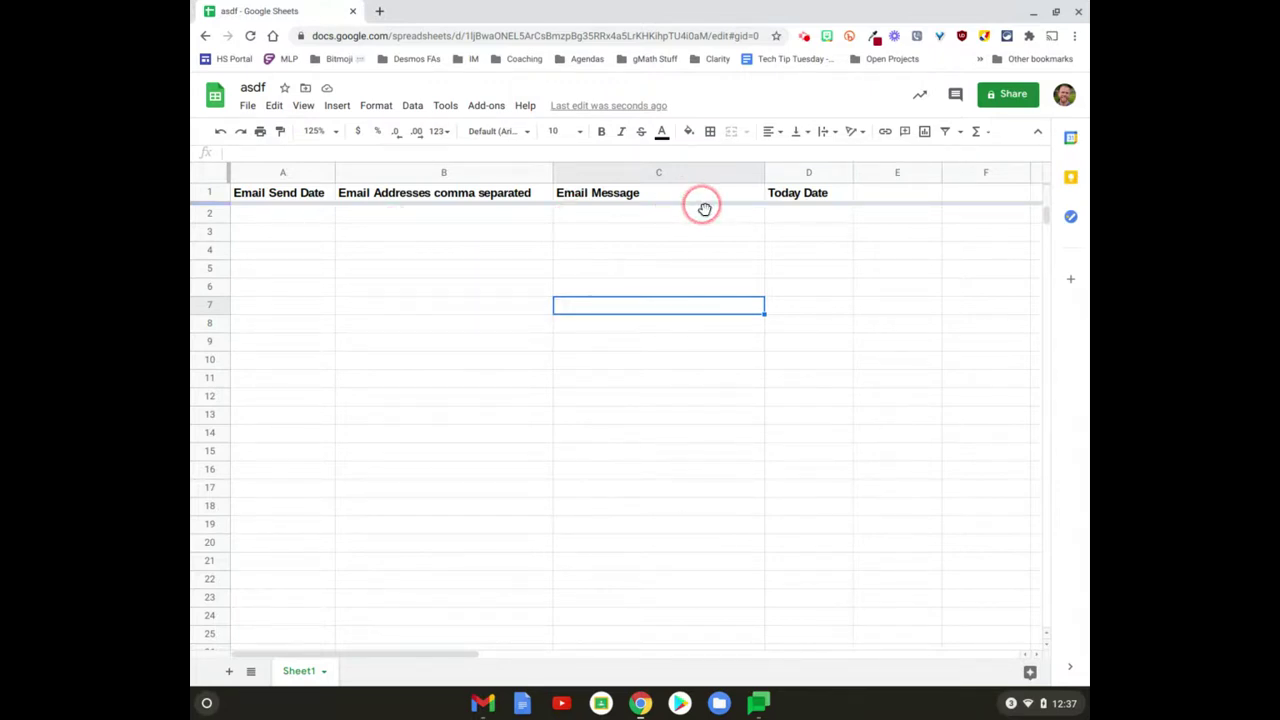
Step: Enter today's date (1/6/2021) in A2 and the formula =A2+14 in A3
{"action": "left_click", "coordinate": [286, 213]}
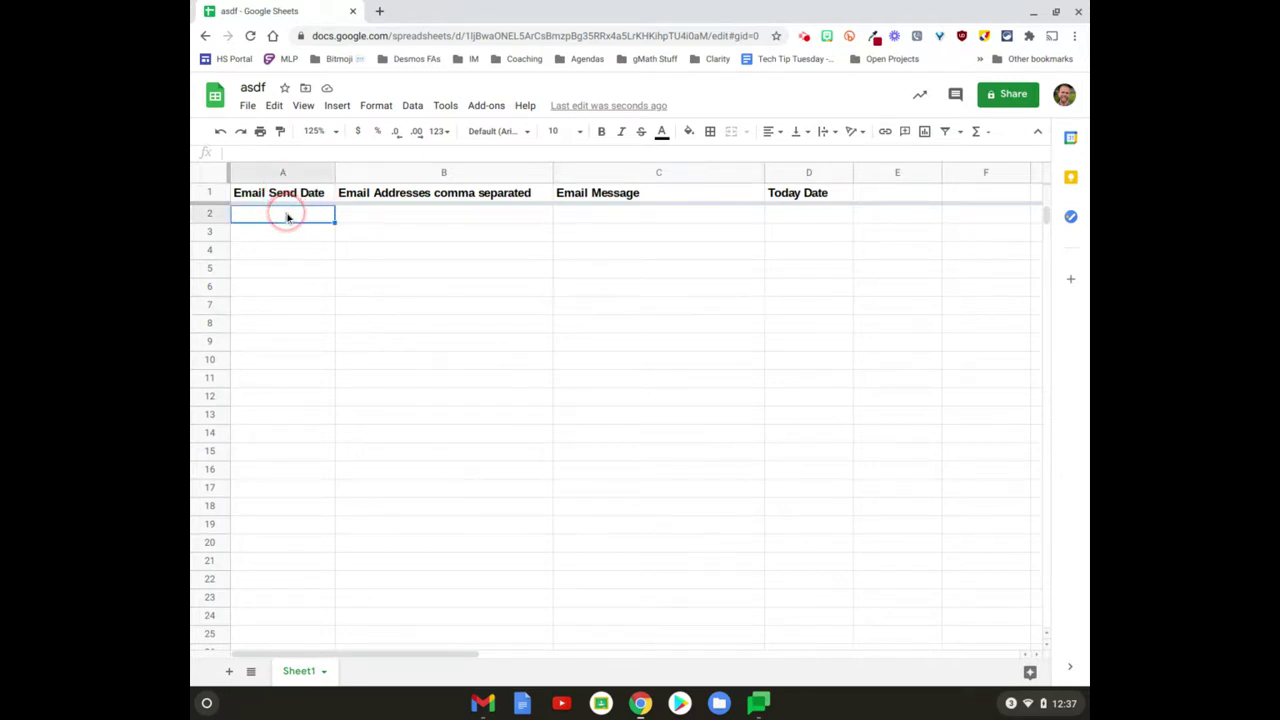
{"action": "key", "text": "ctrl+semicolon"}
{"action": "key", "text": "Return"}
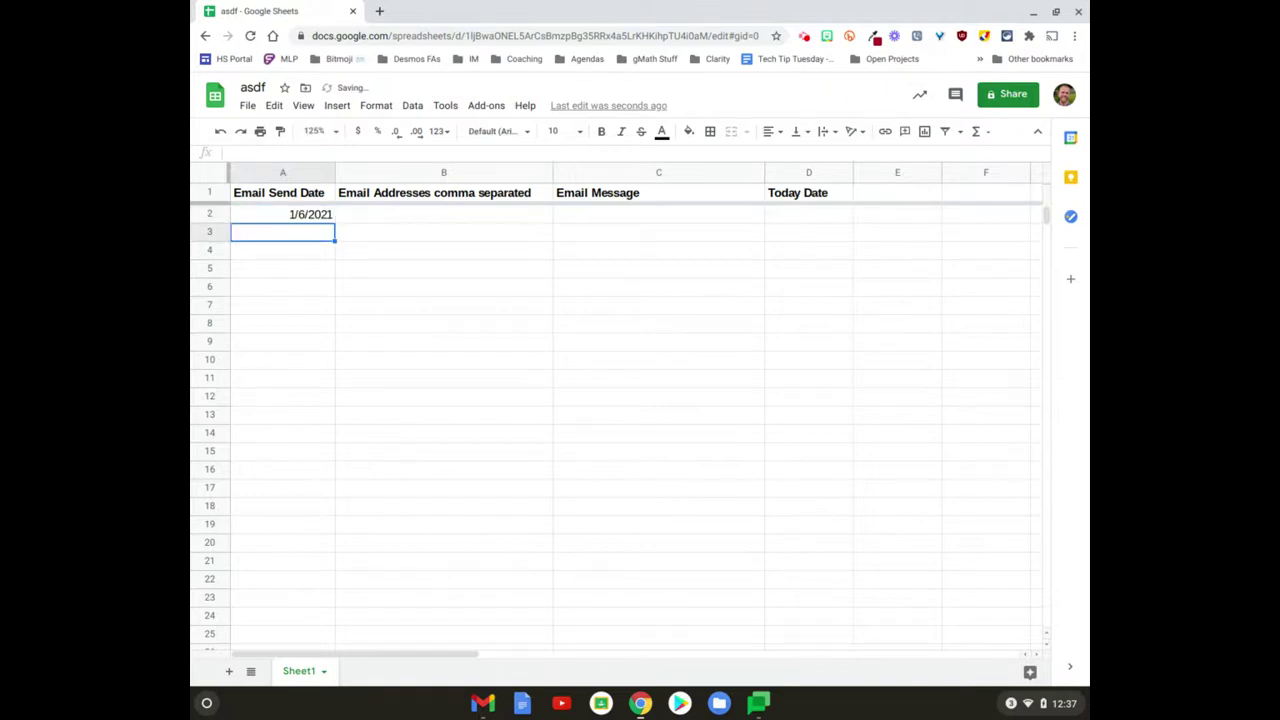
{"action": "type", "text": "="}
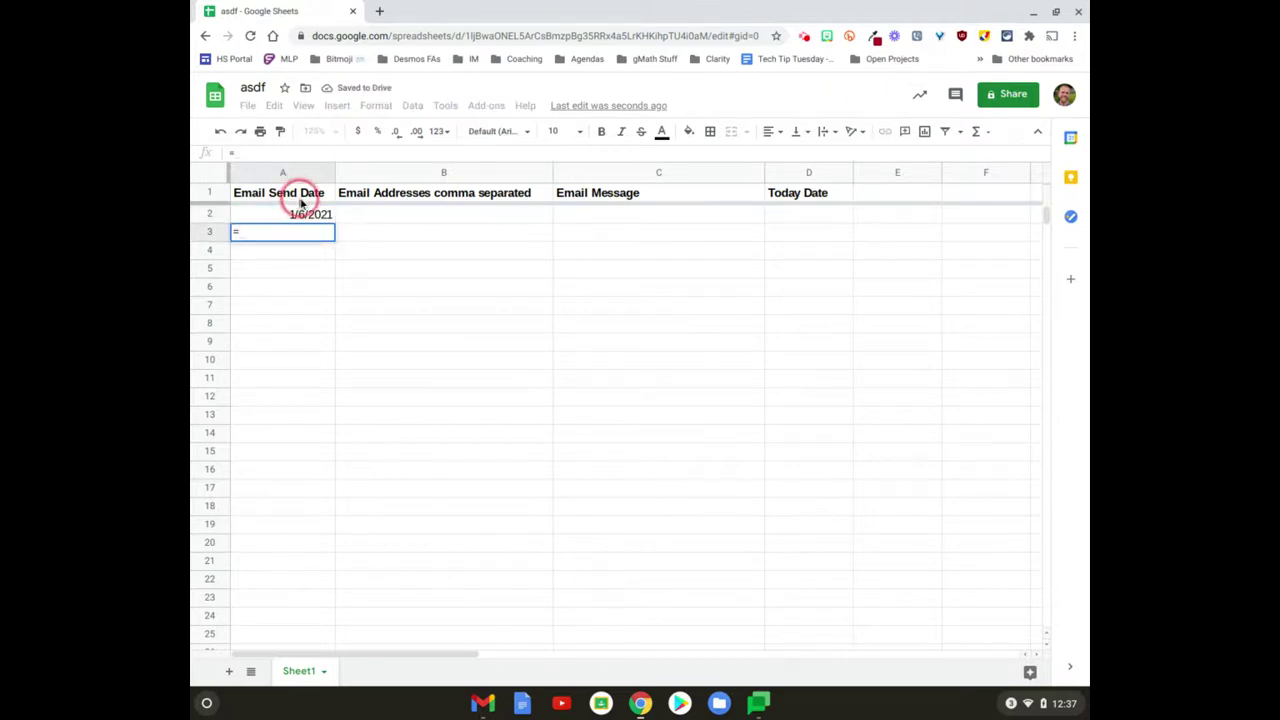
{"action": "left_click", "coordinate": [301, 215]}
{"action": "type", "text": "+14"}
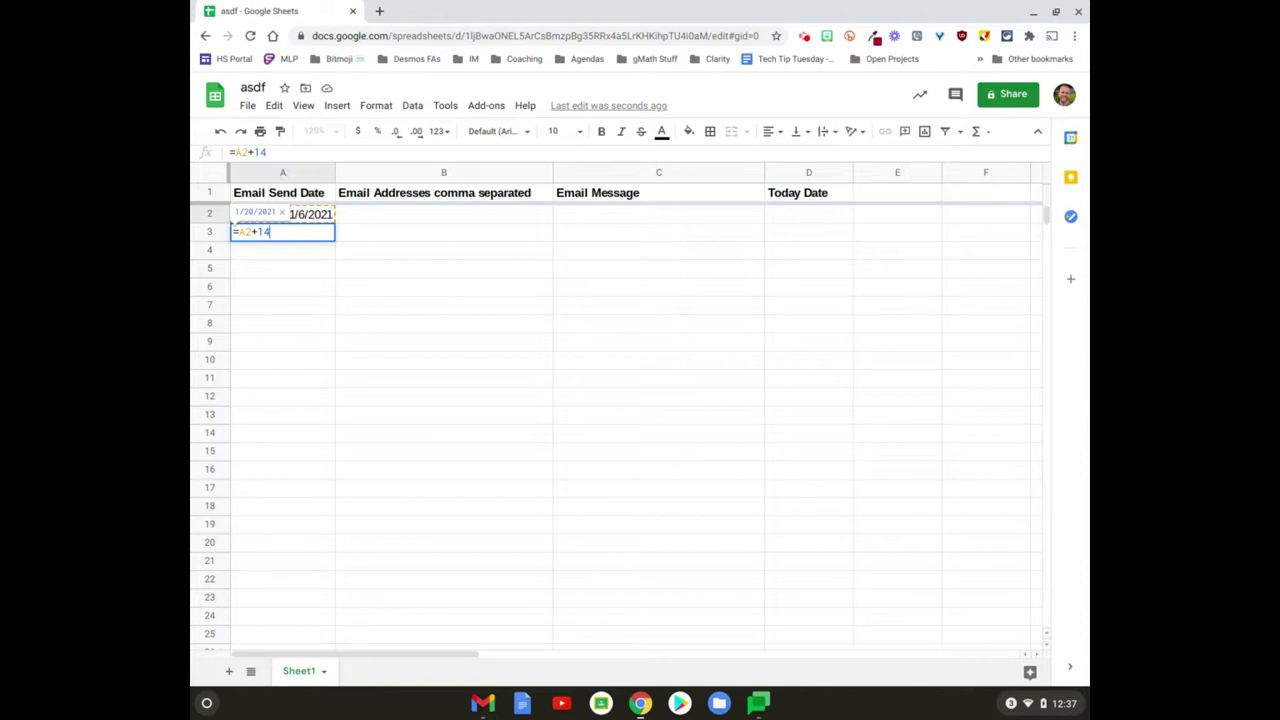
{"action": "key", "text": "Return"}
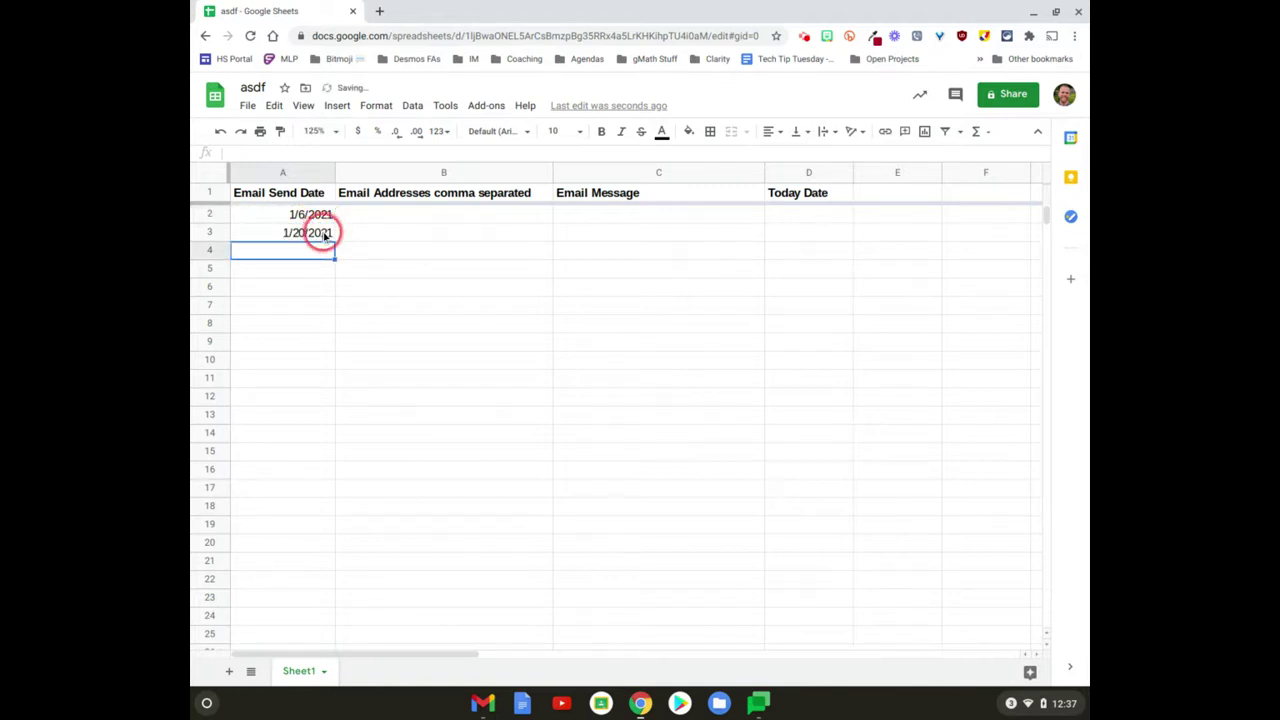
Step: Fill the +14 formula down to row 8 and centre-align column A
{"action": "left_click", "coordinate": [325, 233]}
{"action": "left_click_drag", "start_coordinate": [334, 238], "coordinate": [327, 322]}
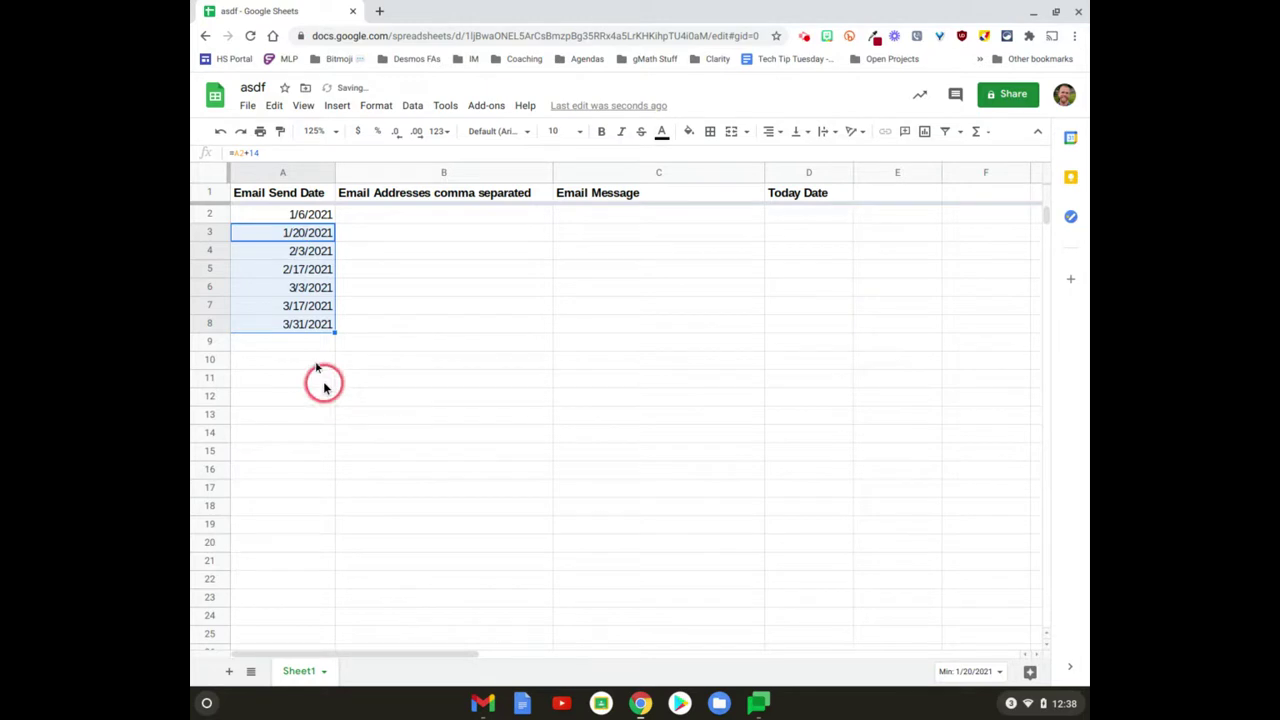
{"action": "left_click", "coordinate": [277, 172]}
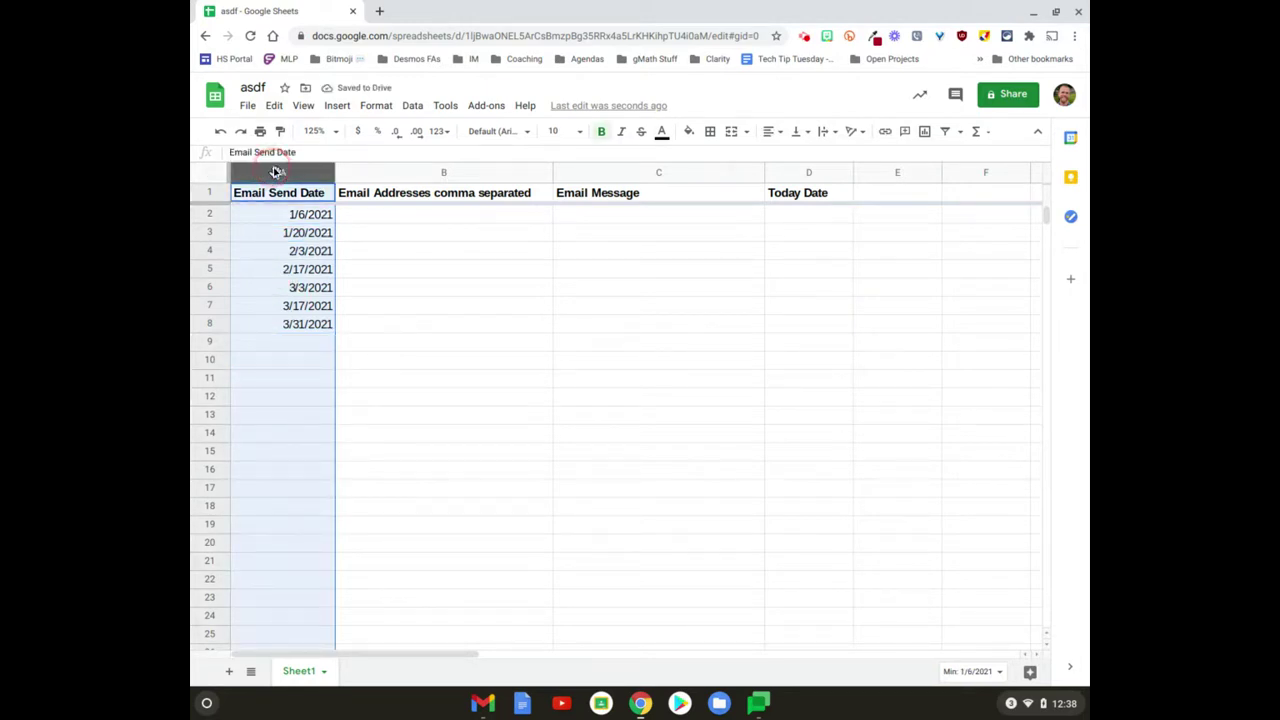
{"action": "key", "text": "ctrl+shift+e"}
{"action": "left_click", "coordinate": [414, 223]}
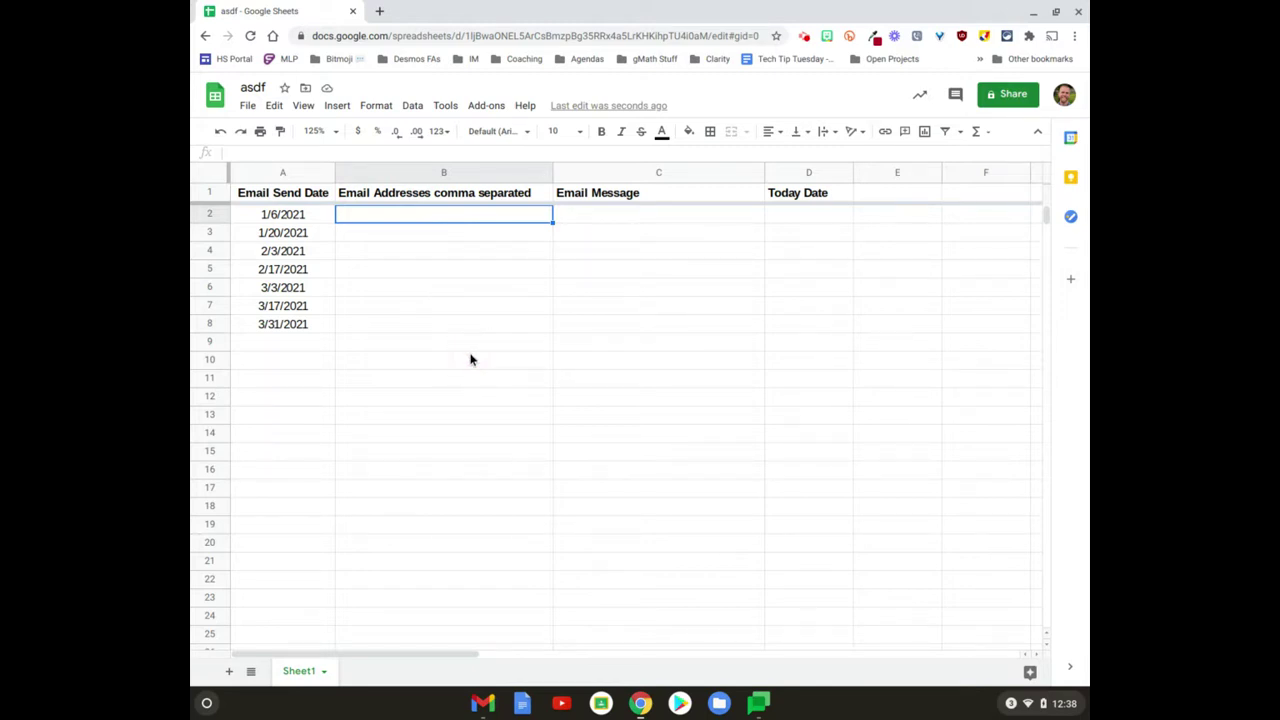
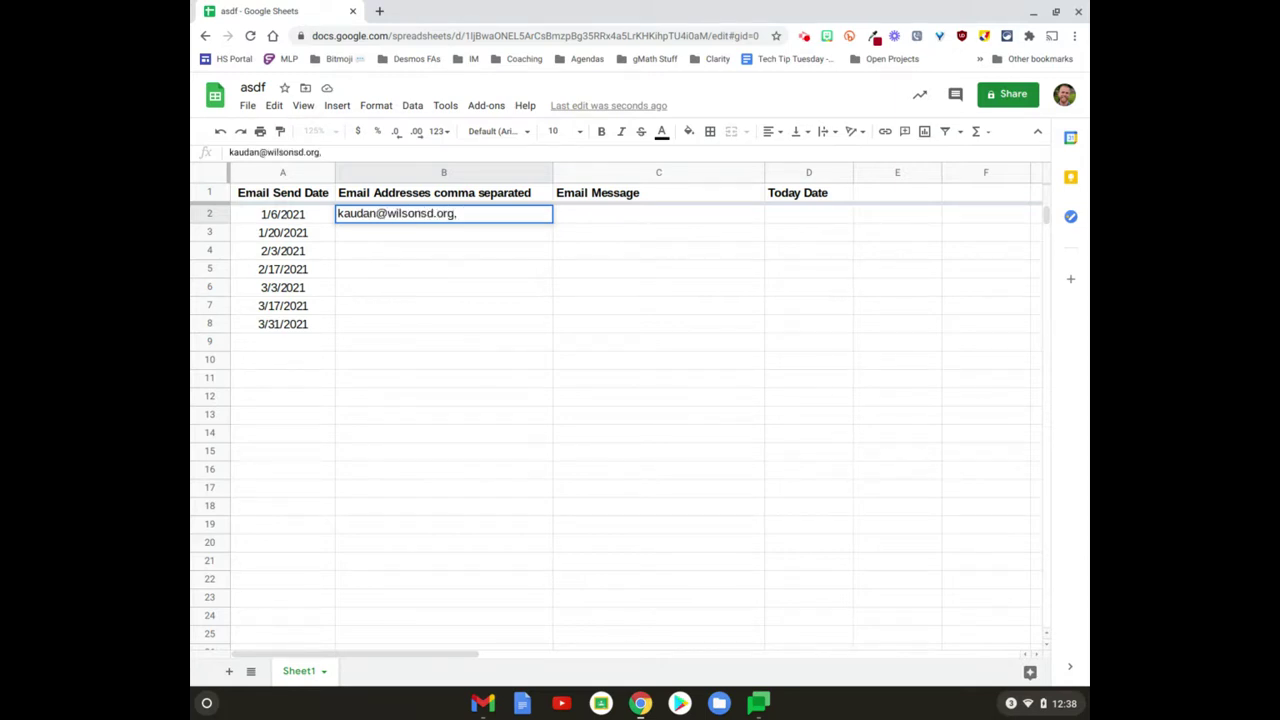
Step: Enter two comma-separated recipient e-mail addresses in B2, then move across to C2 and D2
{"action": "type", "text": "l.com"}
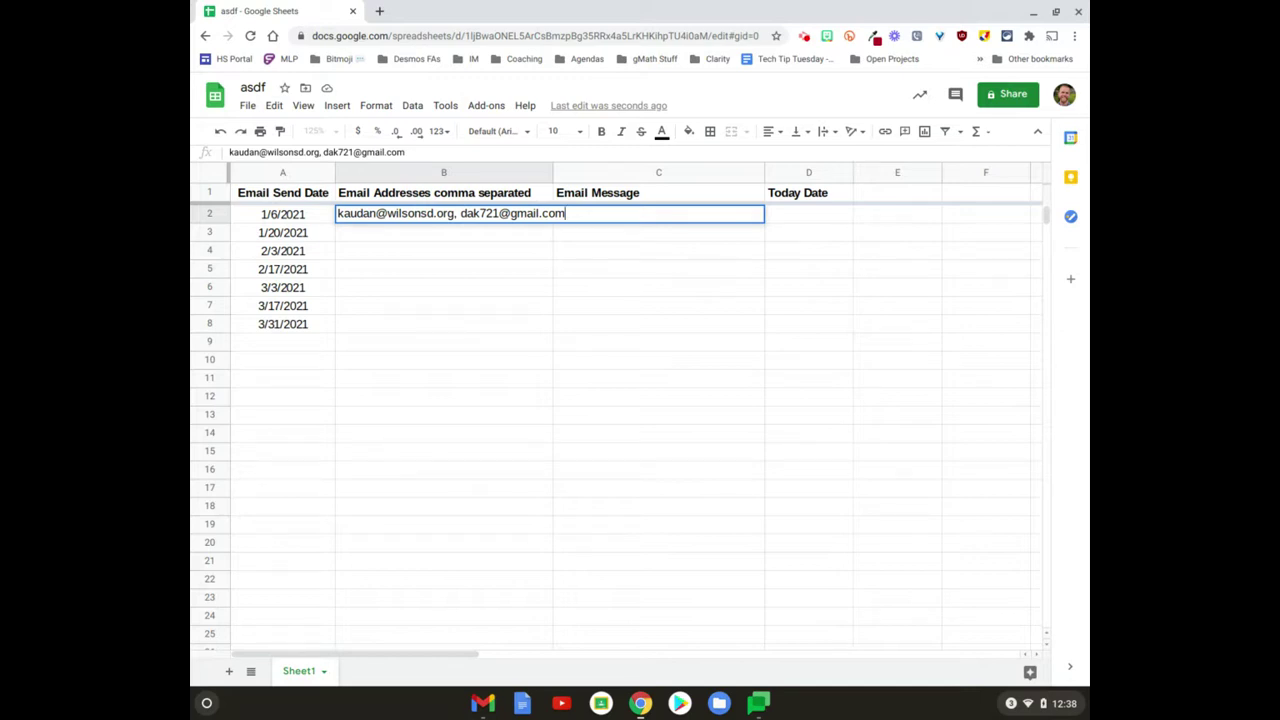
{"action": "key", "text": "Return"}
{"action": "left_click", "coordinate": [658, 214]}
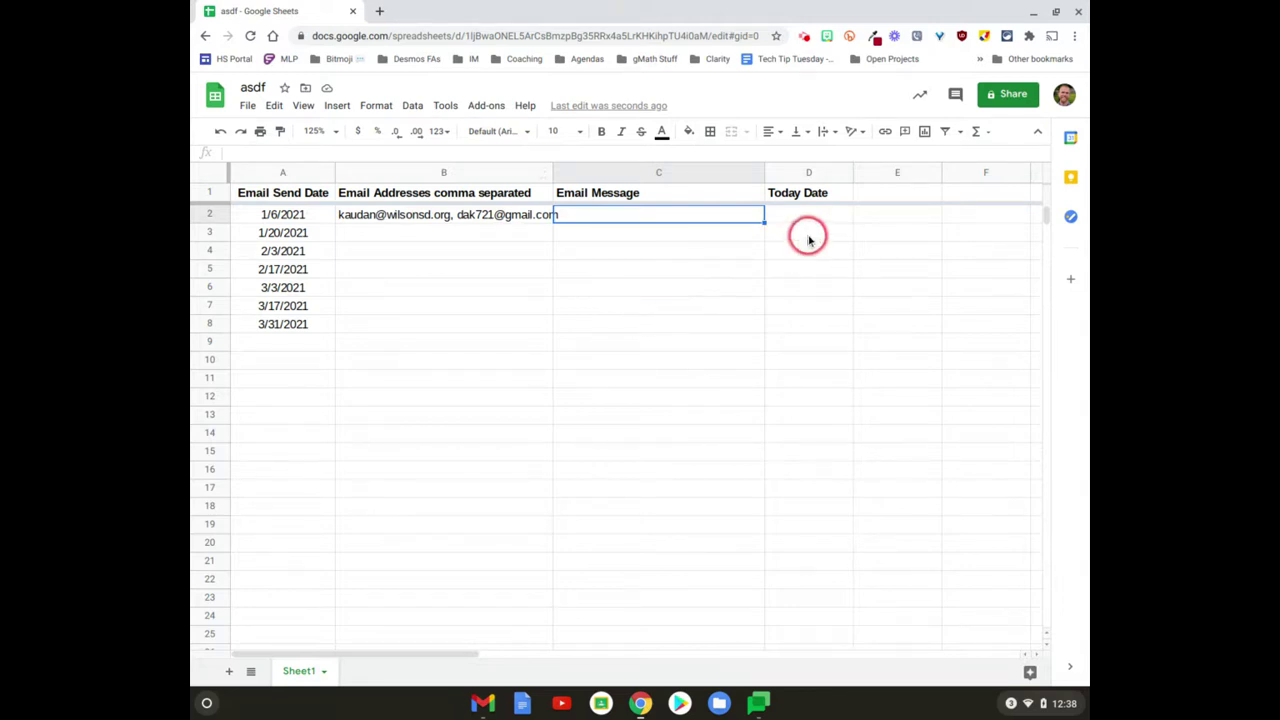
{"action": "left_click", "coordinate": [796, 217]}
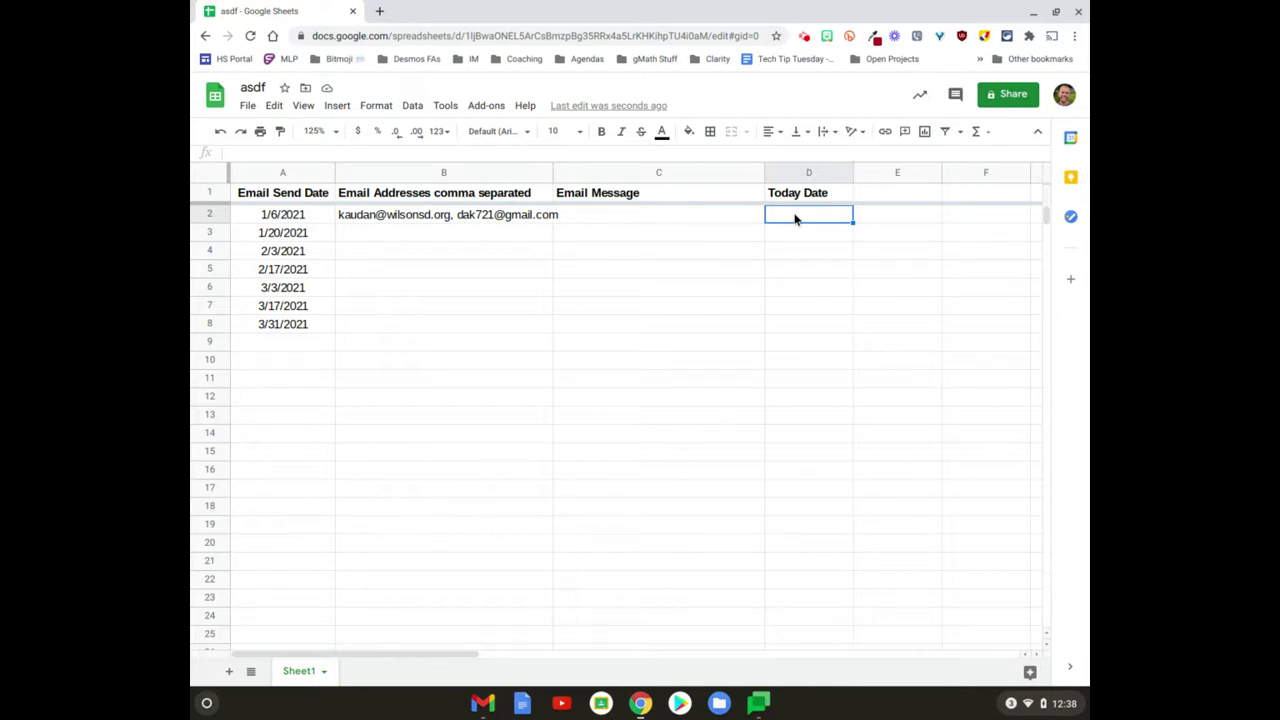
Step: Enter =if(A2=today(),"x","") in D2 so it shows x for today's date
{"action": "type", "text": "=if("}
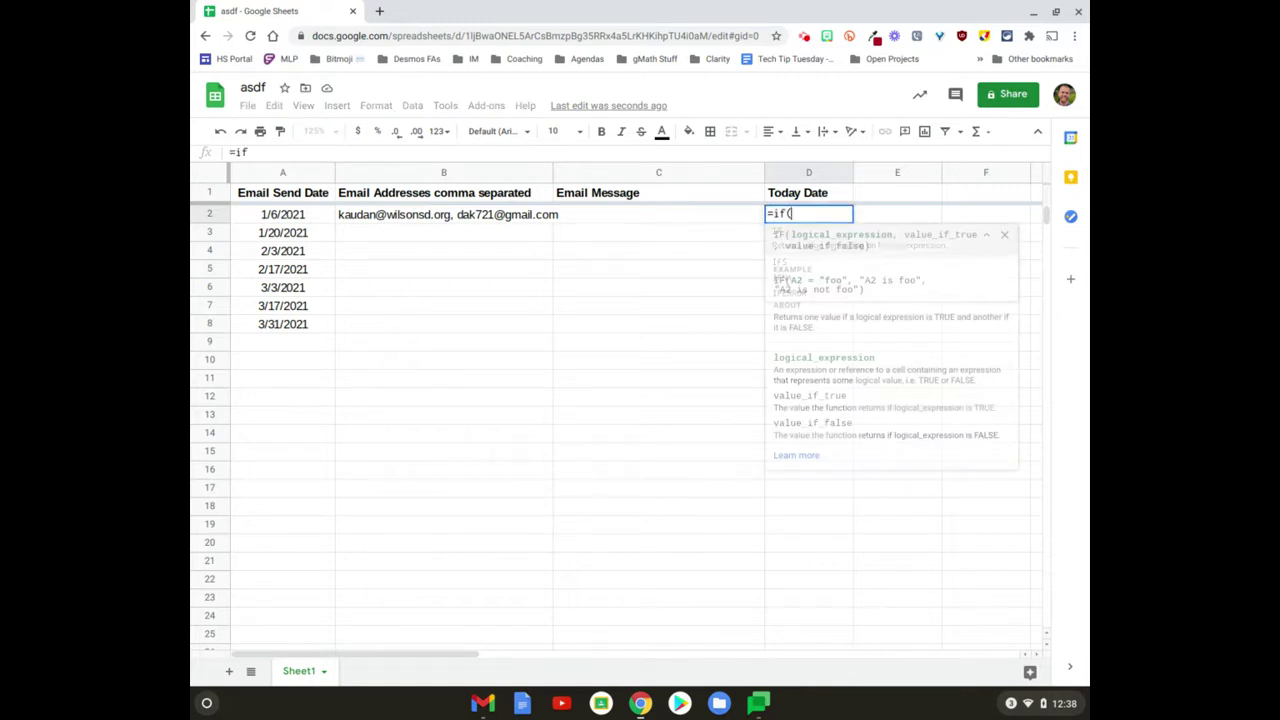
{"action": "left_click", "coordinate": [290, 216]}
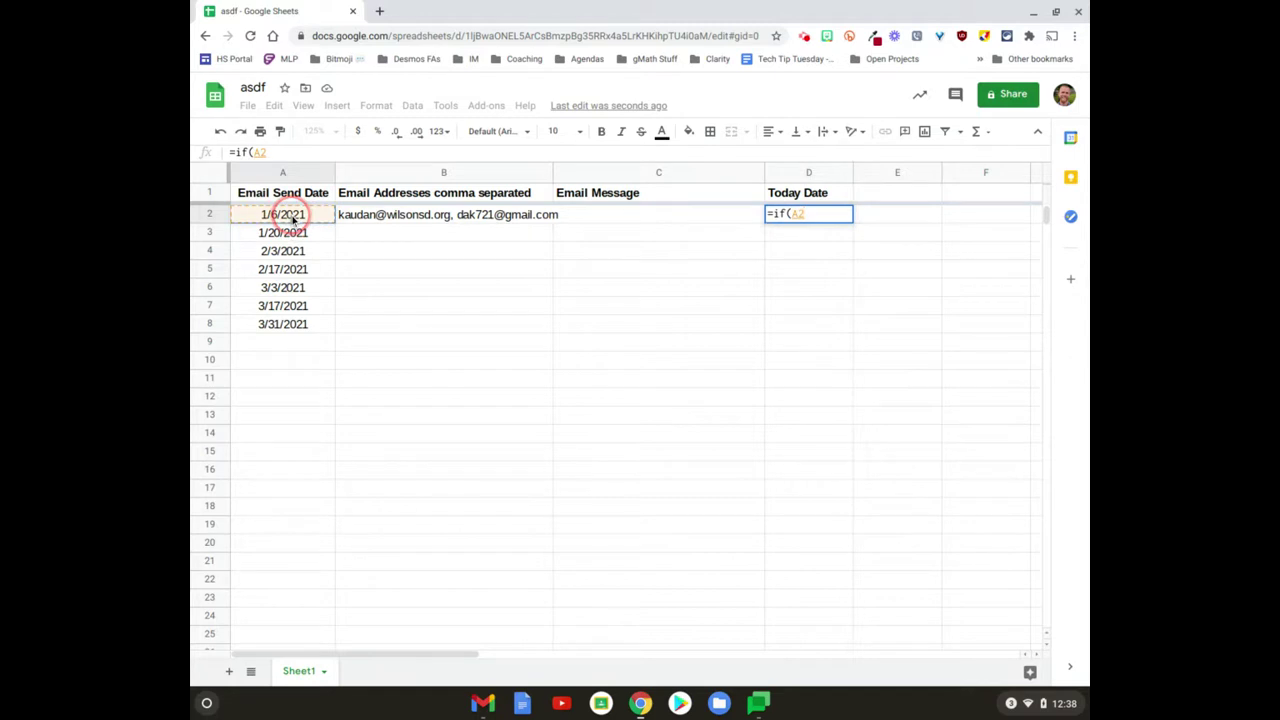
{"action": "type", "text": "=too"}
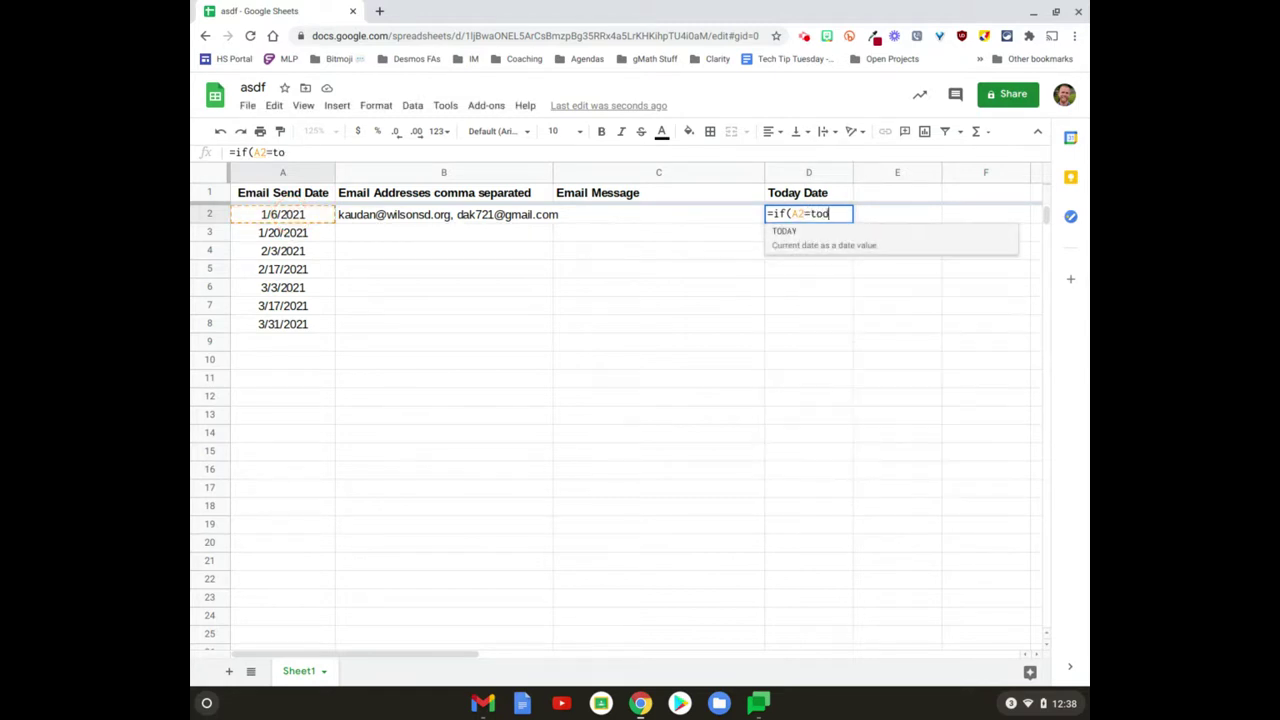
{"action": "key", "text": "BackSpace"}
{"action": "type", "text": "day()"}
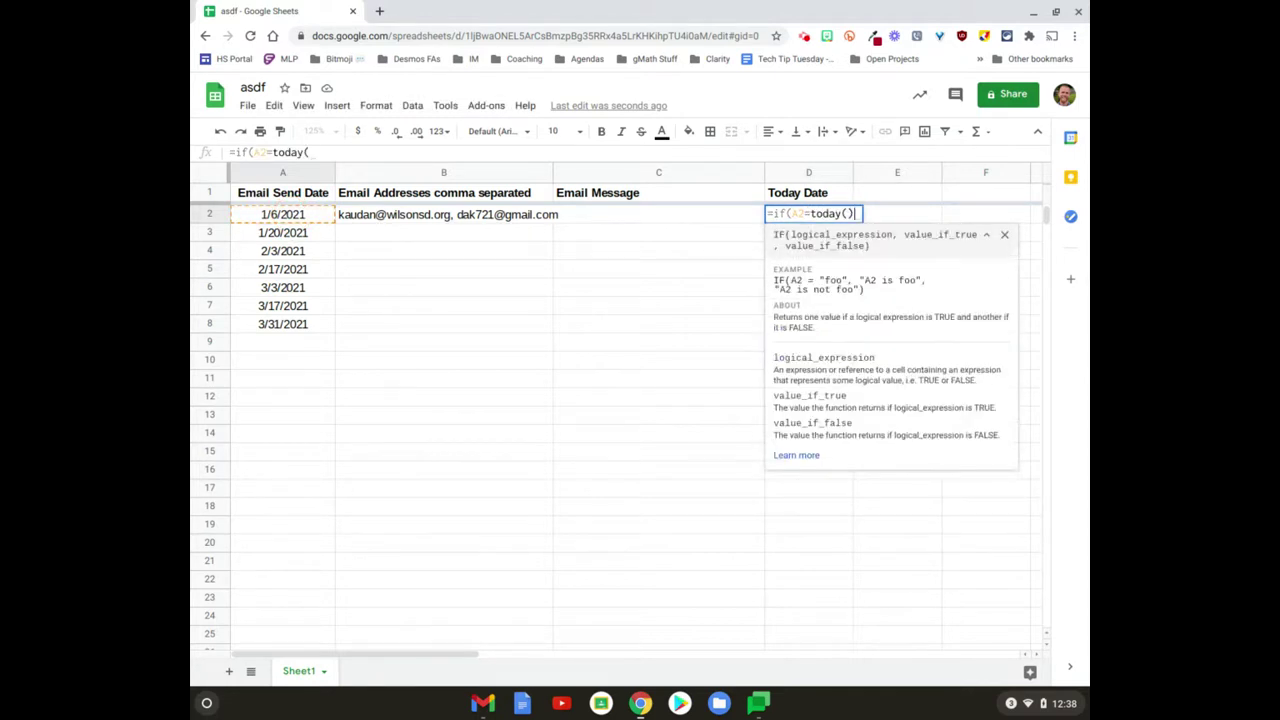
{"action": "type", "text": ",\"x\","}
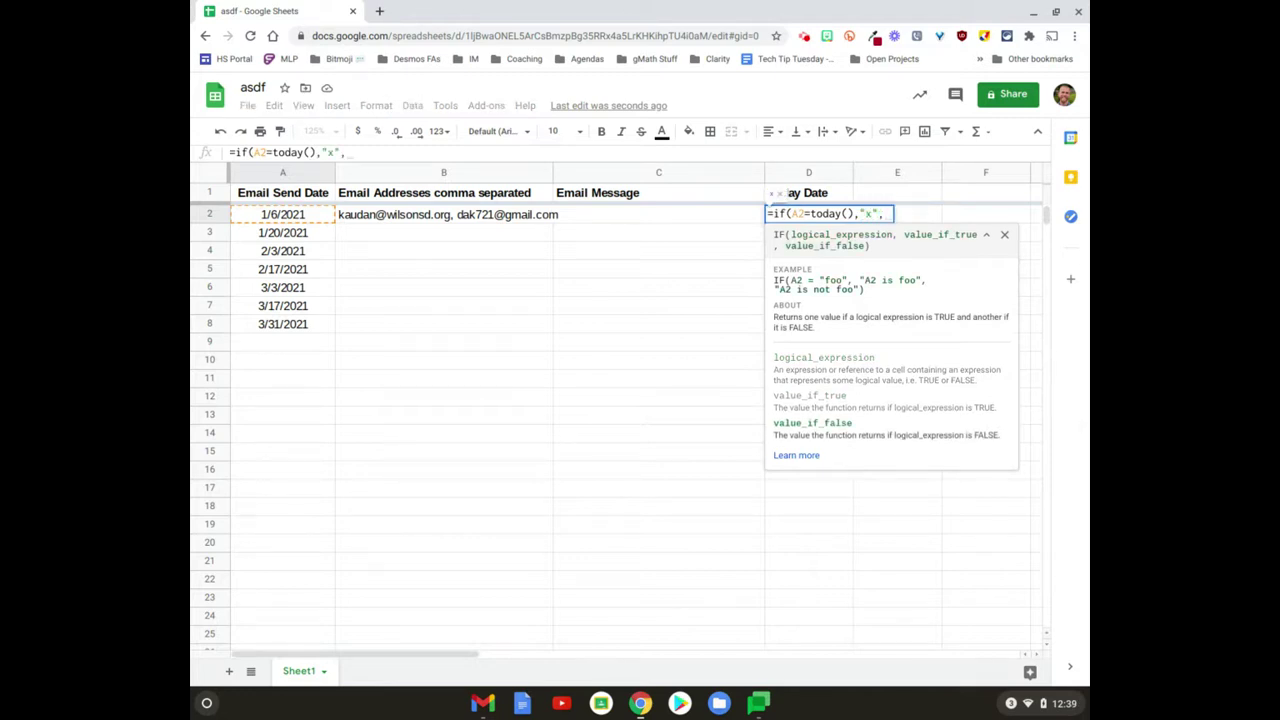
{"action": "type", "text": "\"\")"}
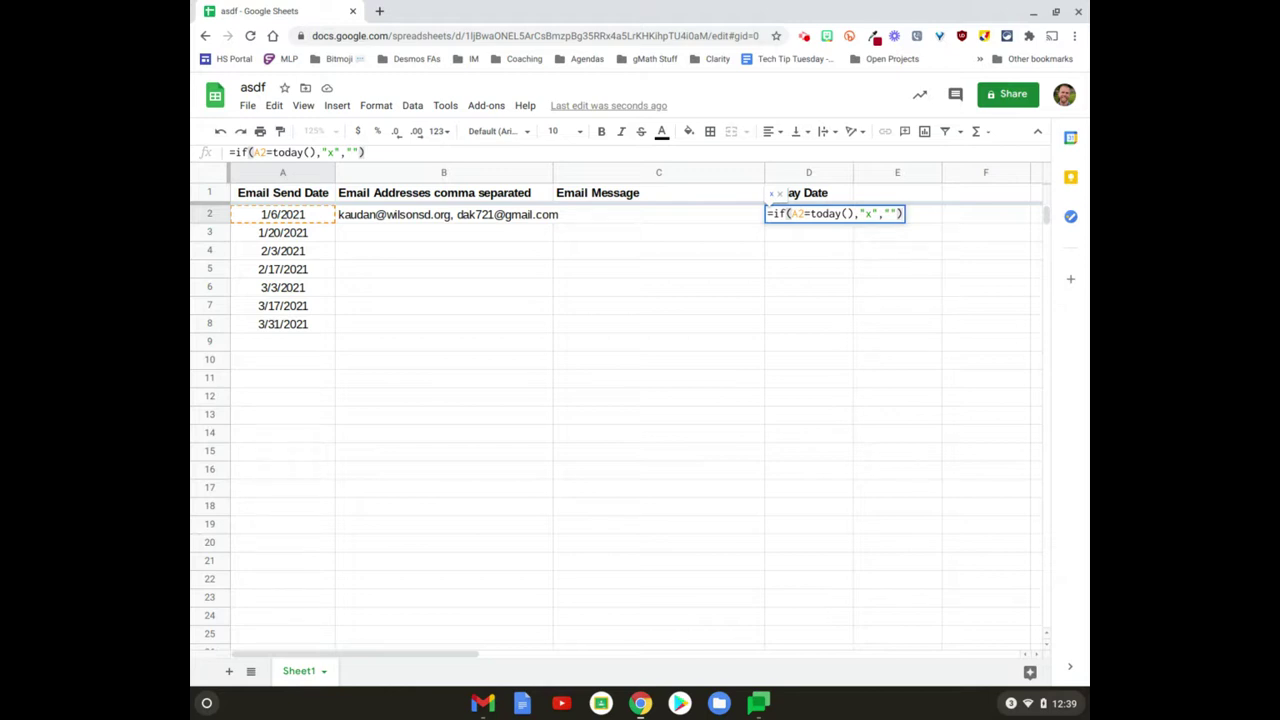
{"action": "key", "text": "Return"}
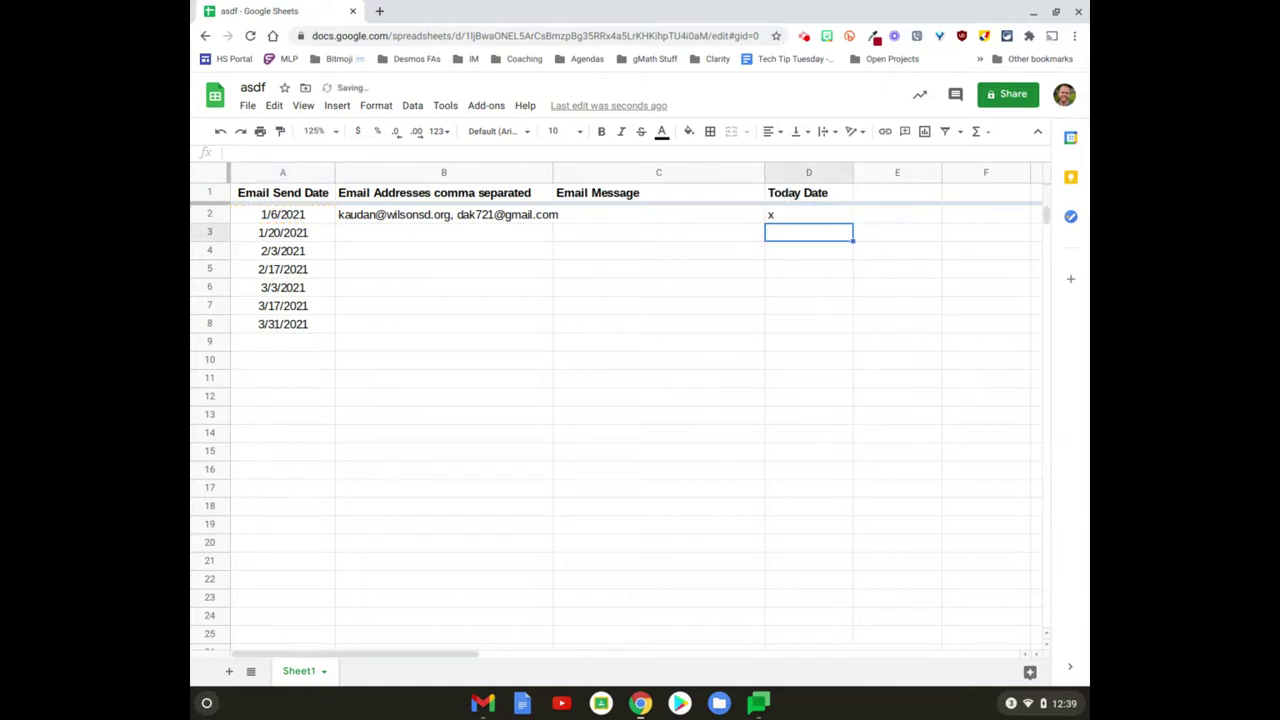
{"action": "key", "text": "Up"}
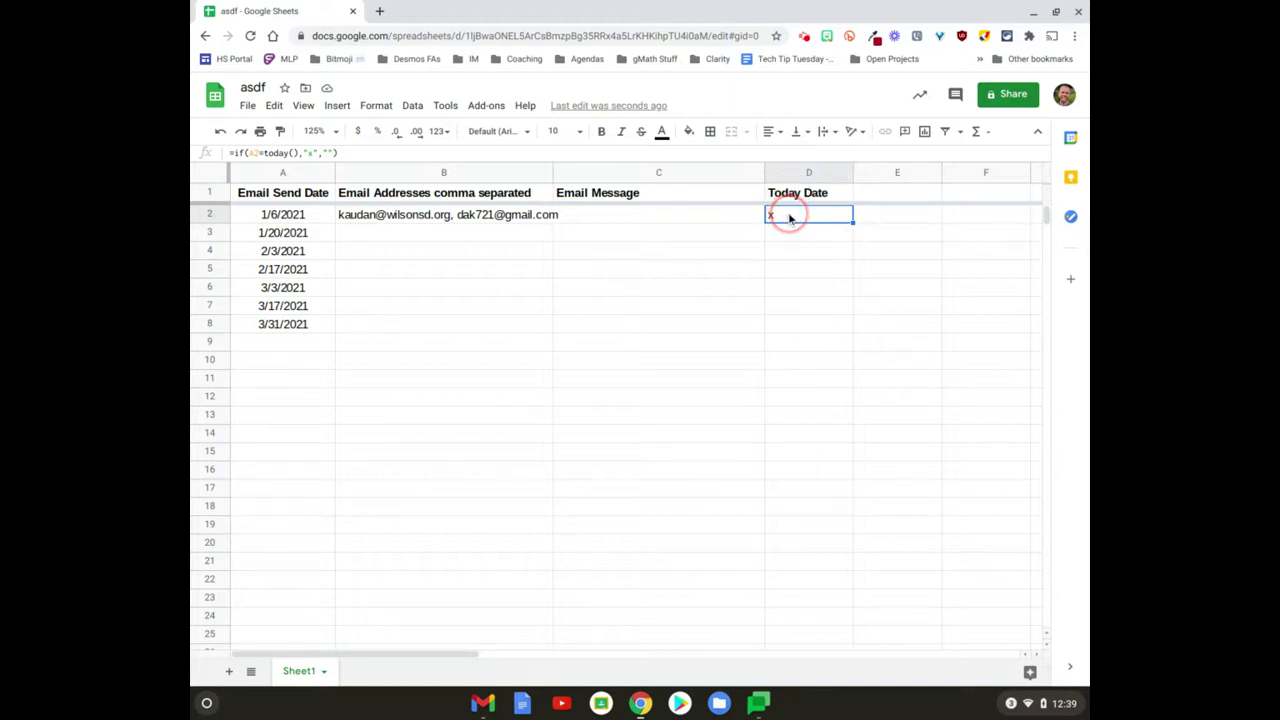
Step: Wrap D2's formula in ArrayFormula and change A2 to the open range A2:A
{"action": "double_click", "coordinate": [788, 215]}
{"action": "left_click", "coordinate": [855, 247]}
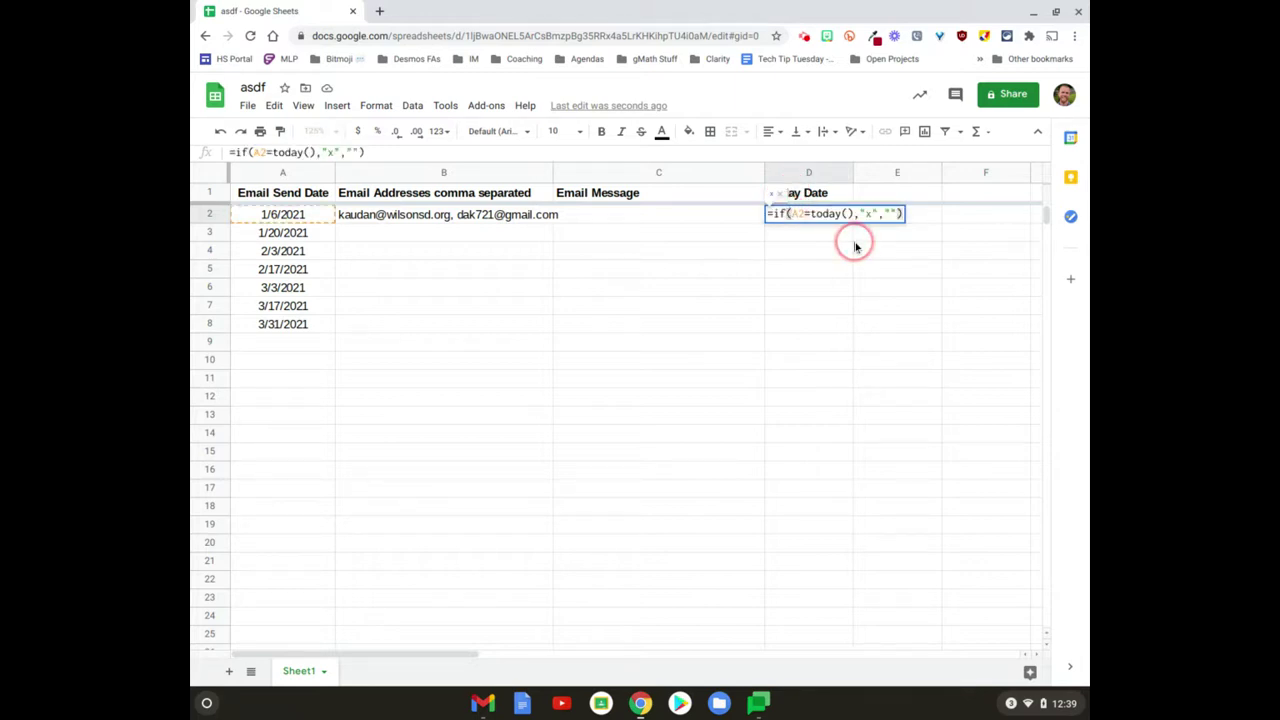
{"action": "key", "text": "ctrl+shift+Return"}
{"action": "key", "text": "Left"}
{"action": "key", "text": "Left"}
{"action": "key", "text": "Left"}
{"action": "key", "text": "Left"}
{"action": "key", "text": "Left"}
{"action": "key", "text": "Left"}
{"action": "key", "text": "Left"}
{"action": "key", "text": "Left"}
{"action": "key", "text": "Left"}
{"action": "key", "text": "Left"}
{"action": "key", "text": "Left"}
{"action": "key", "text": "Left"}
{"action": "key", "text": "Left"}
{"action": "key", "text": "Left"}
{"action": "key", "text": "Left"}
{"action": "key", "text": "Left"}
{"action": "key", "text": "Left"}
{"action": "key", "text": "Left"}
{"action": "key", "text": "Left"}
{"action": "key", "text": "Left"}
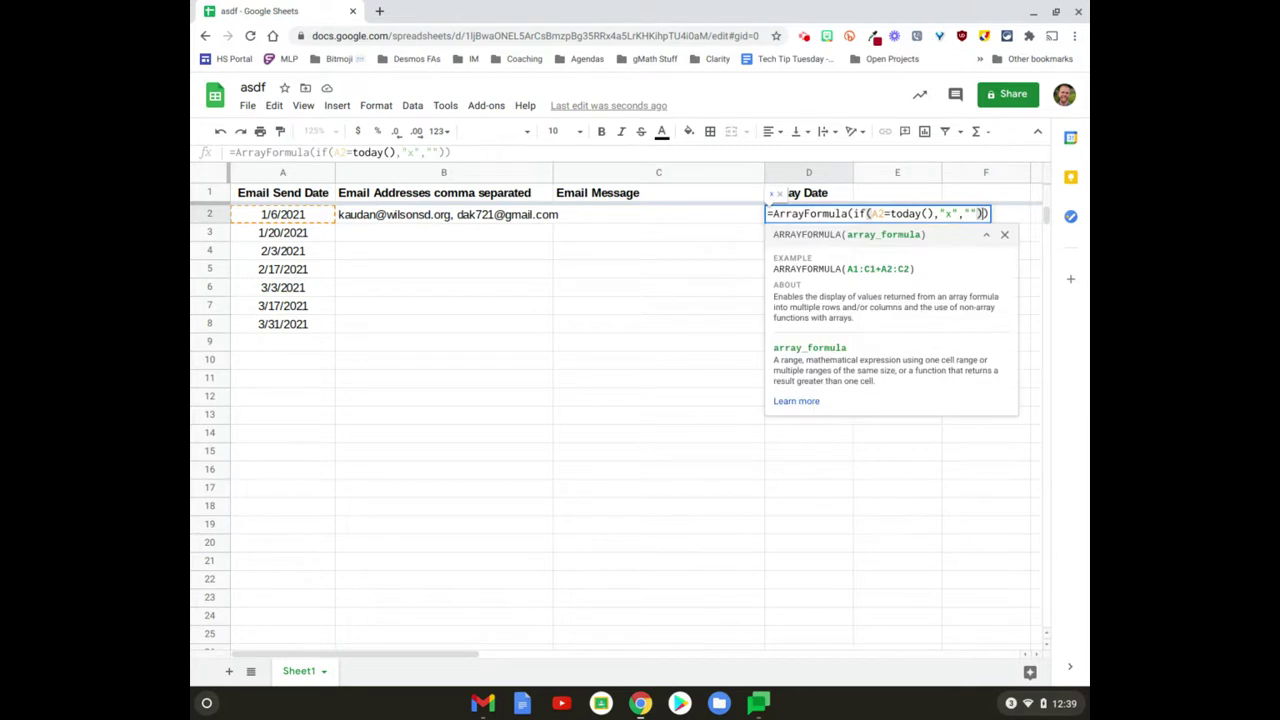
{"action": "key", "text": "Right"}
{"action": "key", "text": "Right"}
{"action": "key", "text": "Right"}
{"action": "key", "text": "Right"}
{"action": "key", "text": "Right"}
{"action": "key", "text": "Right"}
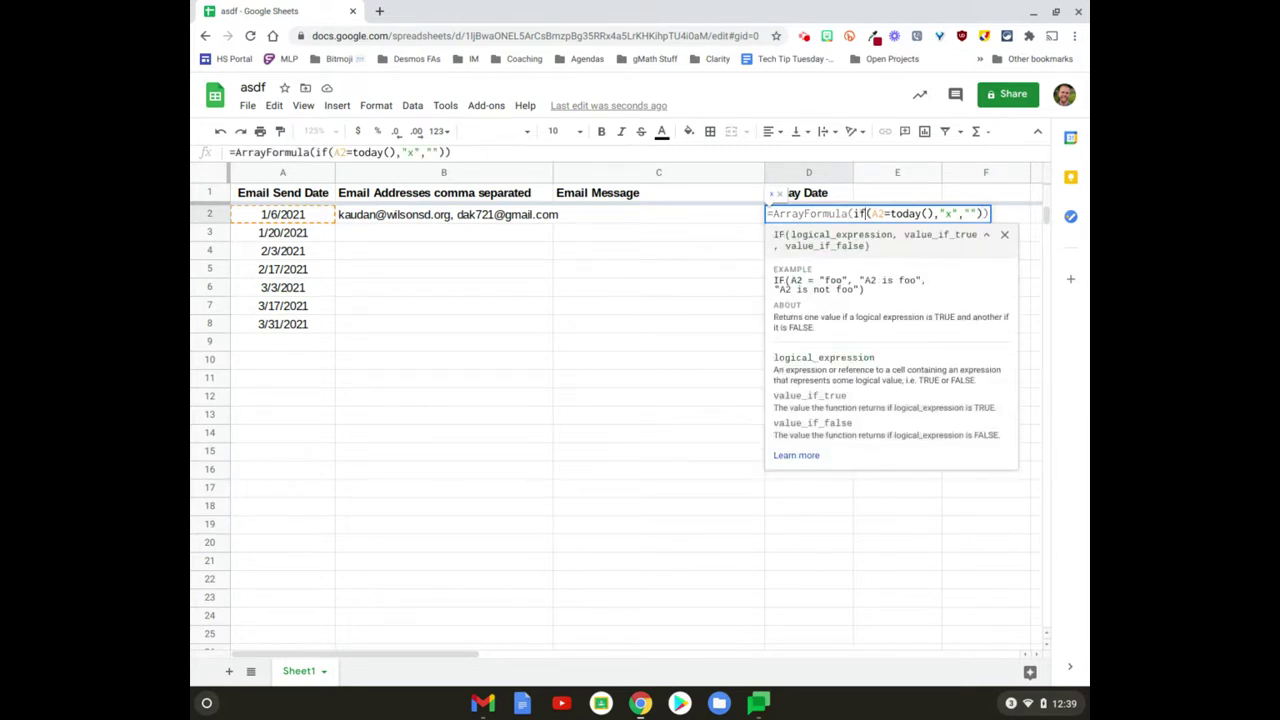
{"action": "type", "text": ":"}
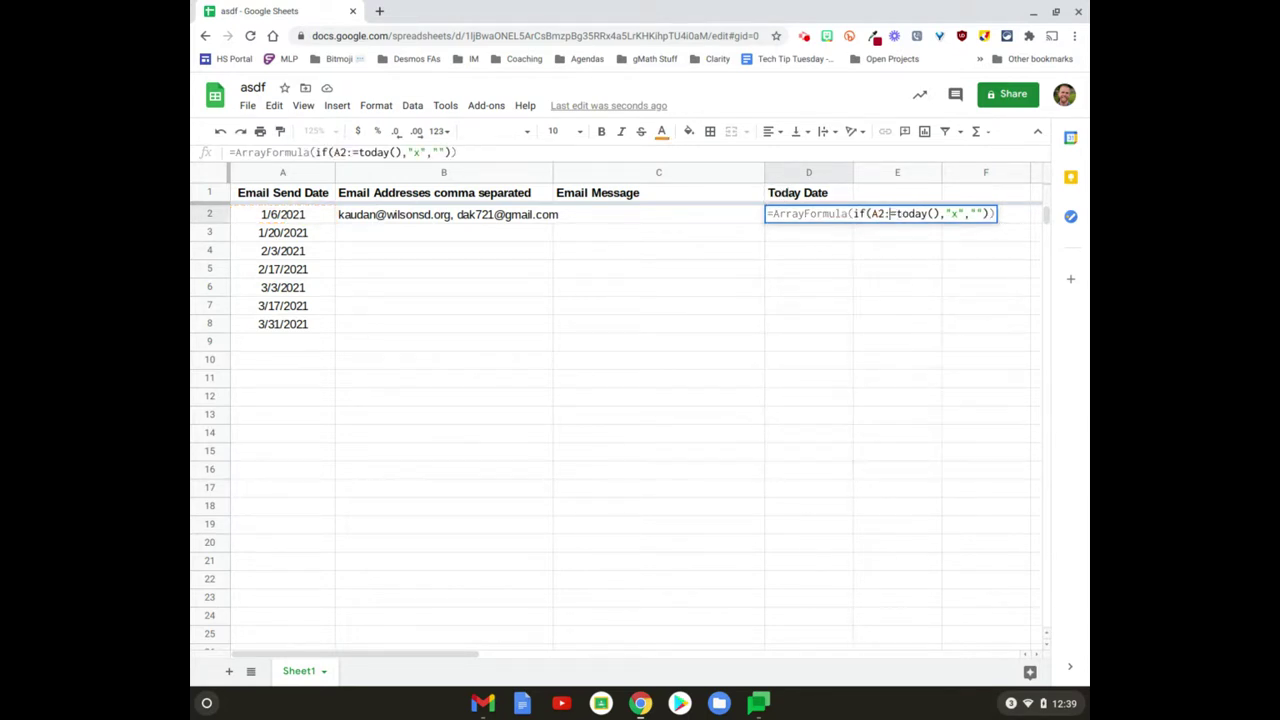
{"action": "type", "text": "A"}
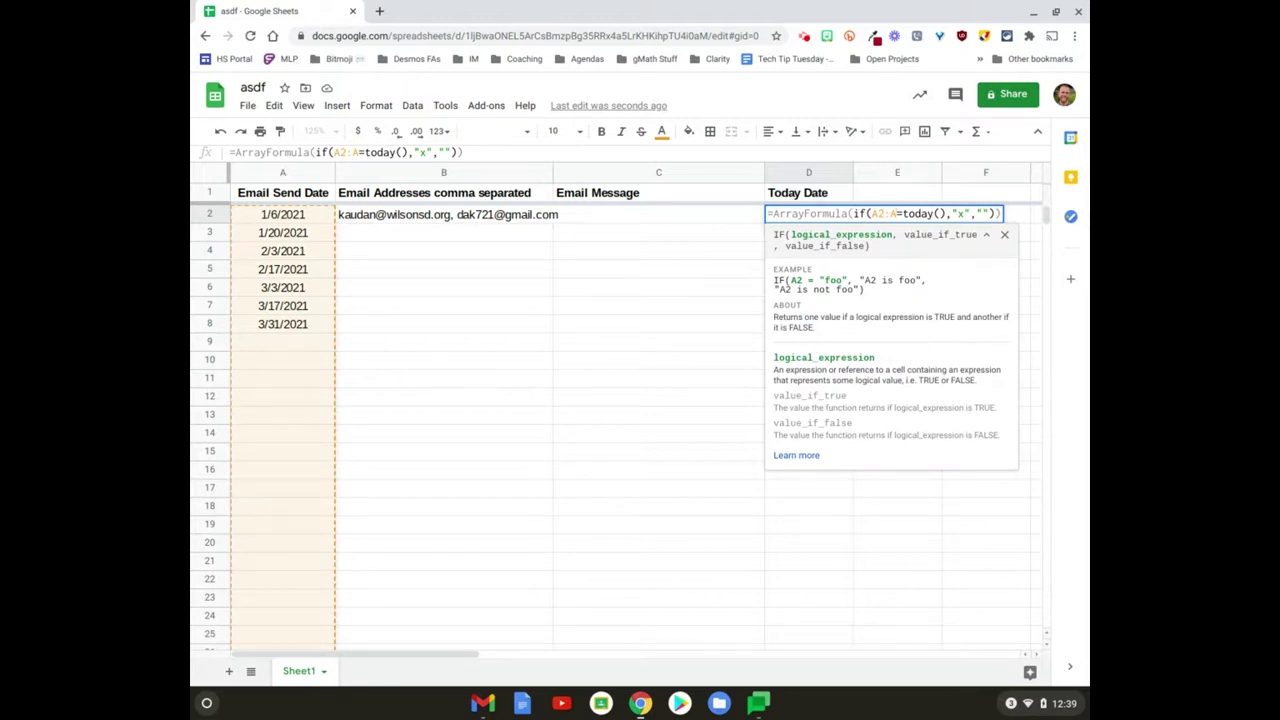
{"action": "key", "text": "Return"}
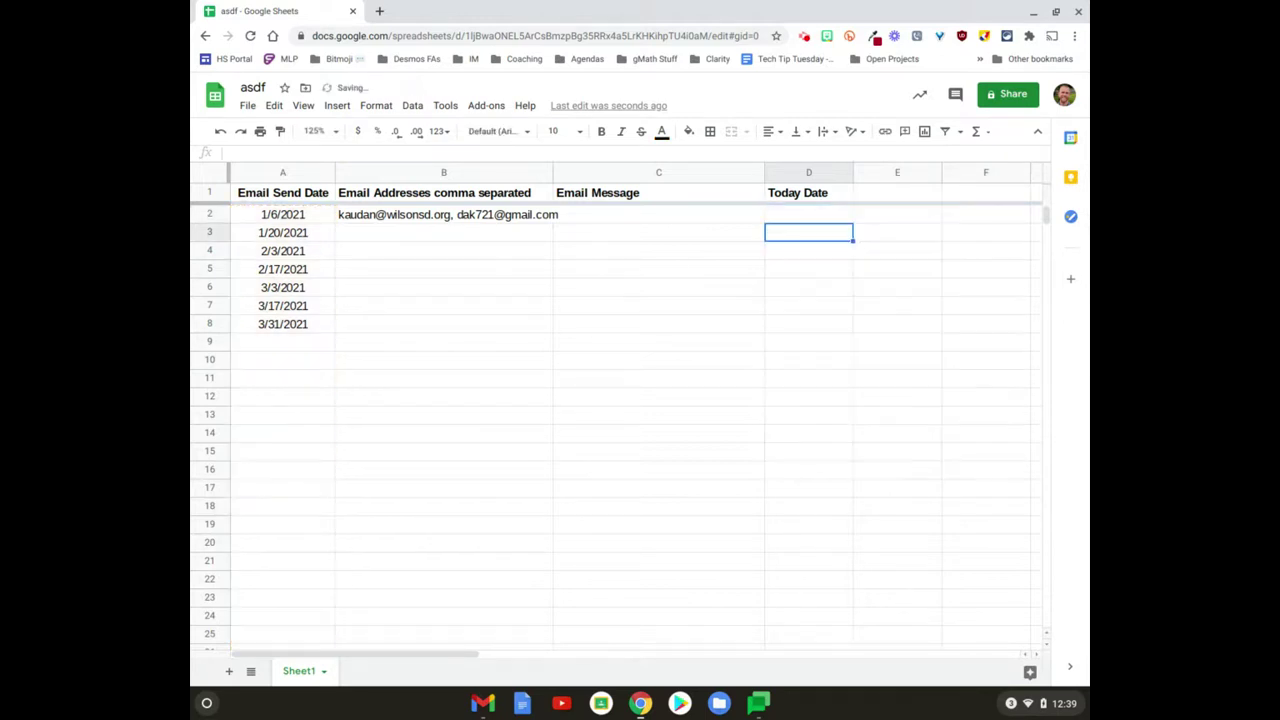
Step: Centre the Today Date column, briefly change A2's date, then undo it back to 1/6/2021
{"action": "left_click", "coordinate": [800, 175]}
{"action": "key", "text": "ctrl+shift+e"}
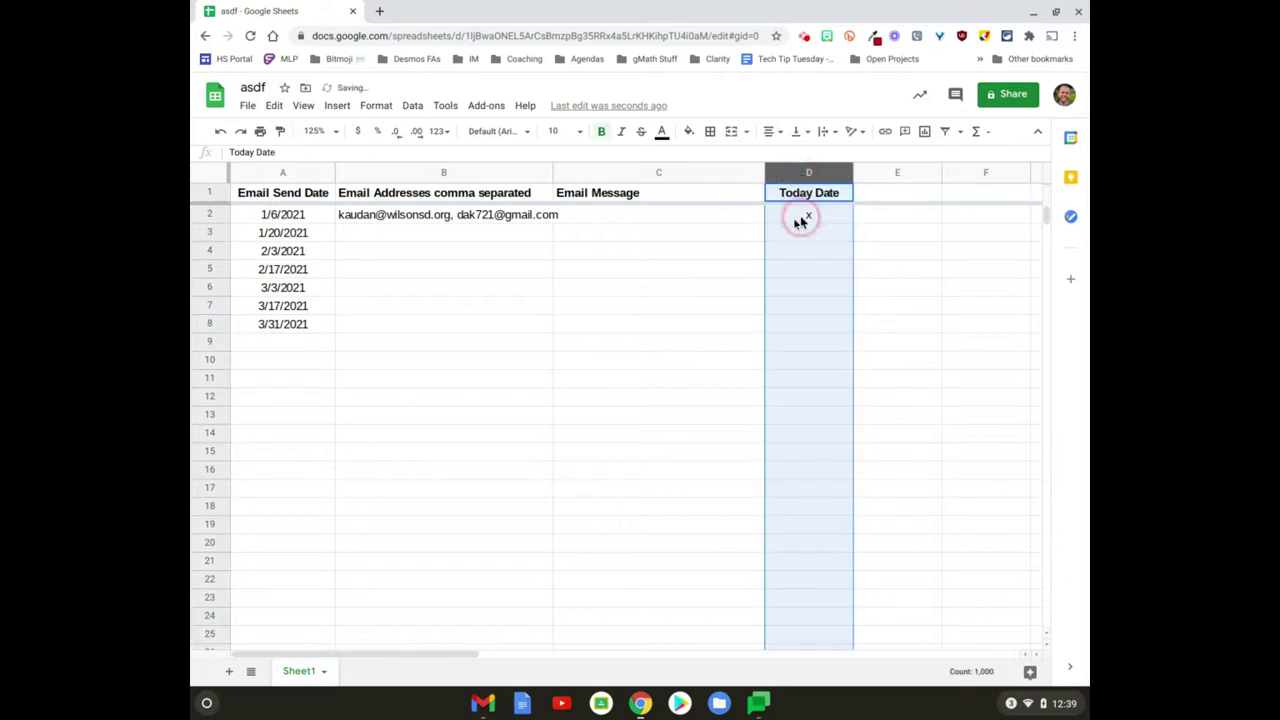
{"action": "left_click", "coordinate": [303, 215]}
{"action": "type", "text": "1/5"}
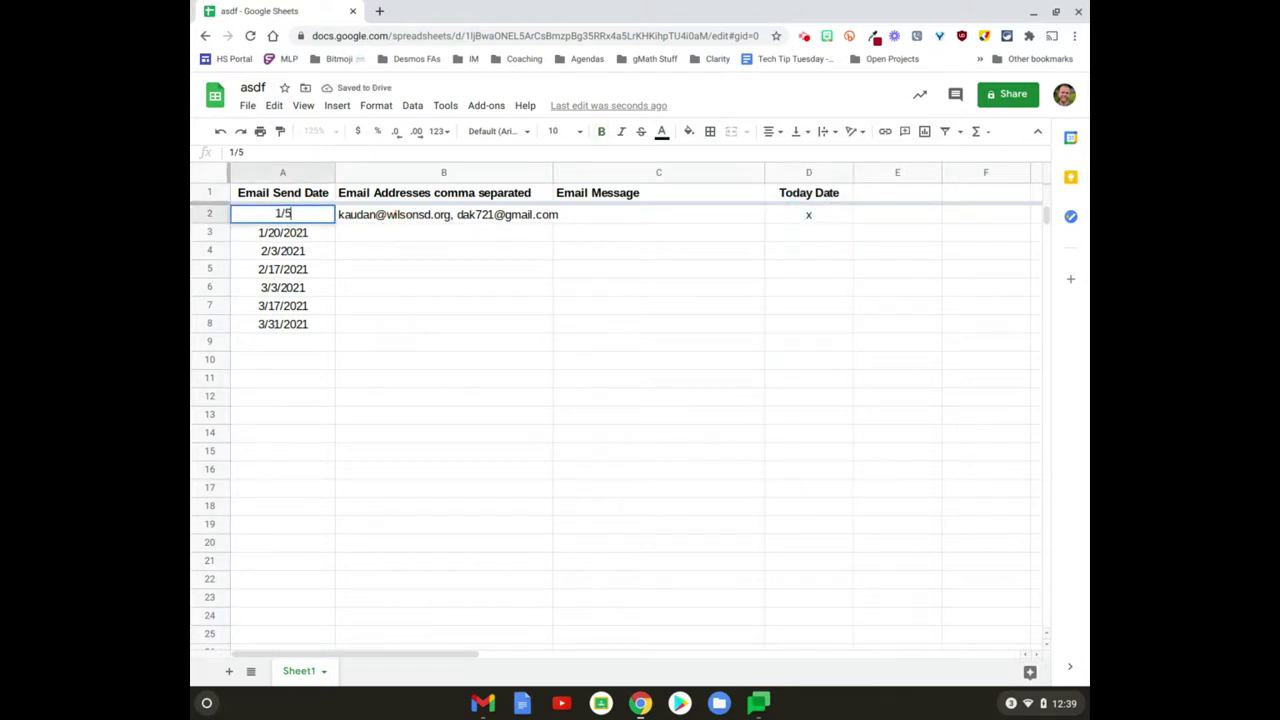
{"action": "key", "text": "Return"}
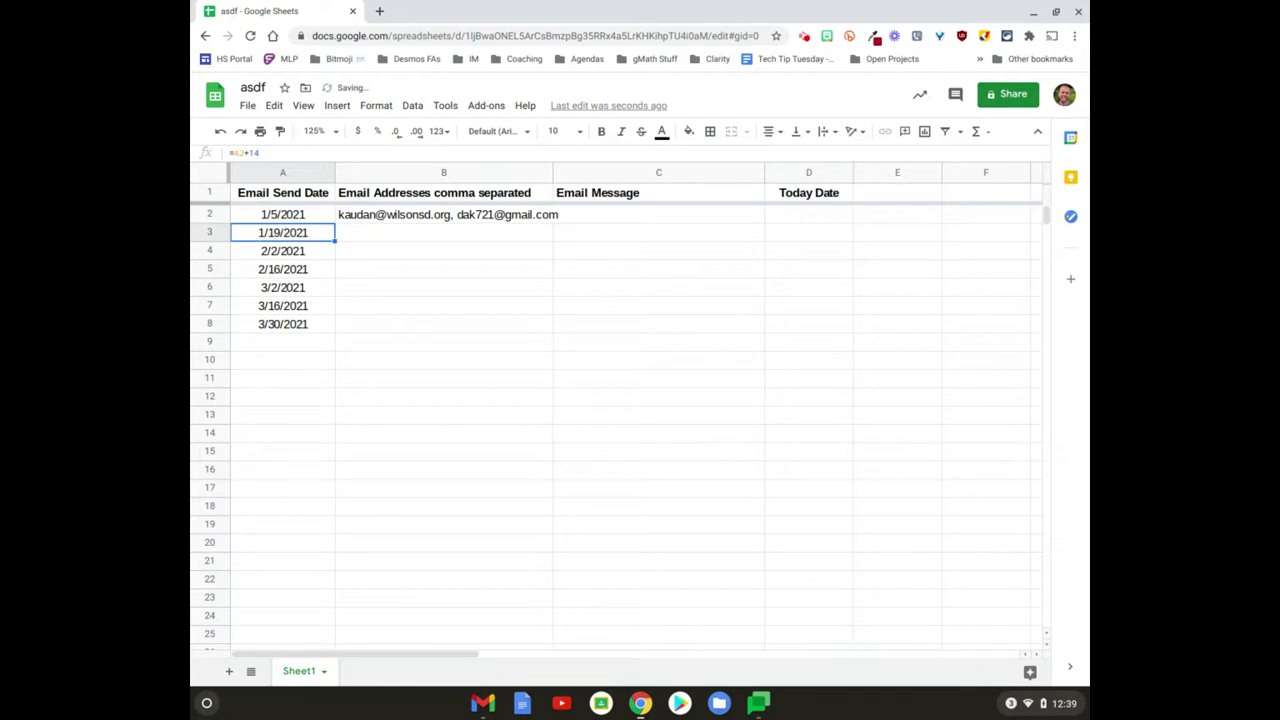
{"action": "left_click", "coordinate": [282, 214]}
{"action": "key", "text": "ctrl+z"}
Step: Enter 1/6 in A9 to test that the array formula marks D9 with x
{"action": "key", "text": "Down"}
{"action": "key", "text": "Down"}
{"action": "key", "text": "Down"}
{"action": "key", "text": "Down"}
{"action": "key", "text": "Down"}
{"action": "key", "text": "Down"}
{"action": "type", "text": "1"}
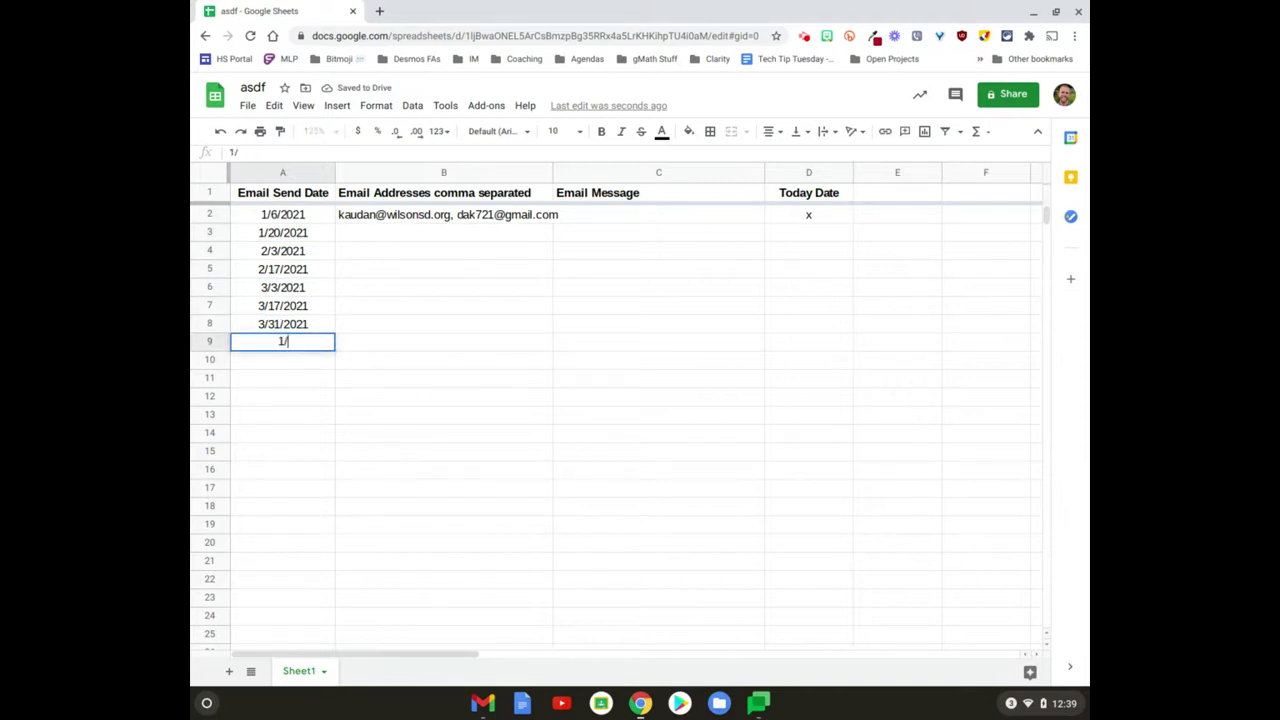
{"action": "key", "text": "Return"}
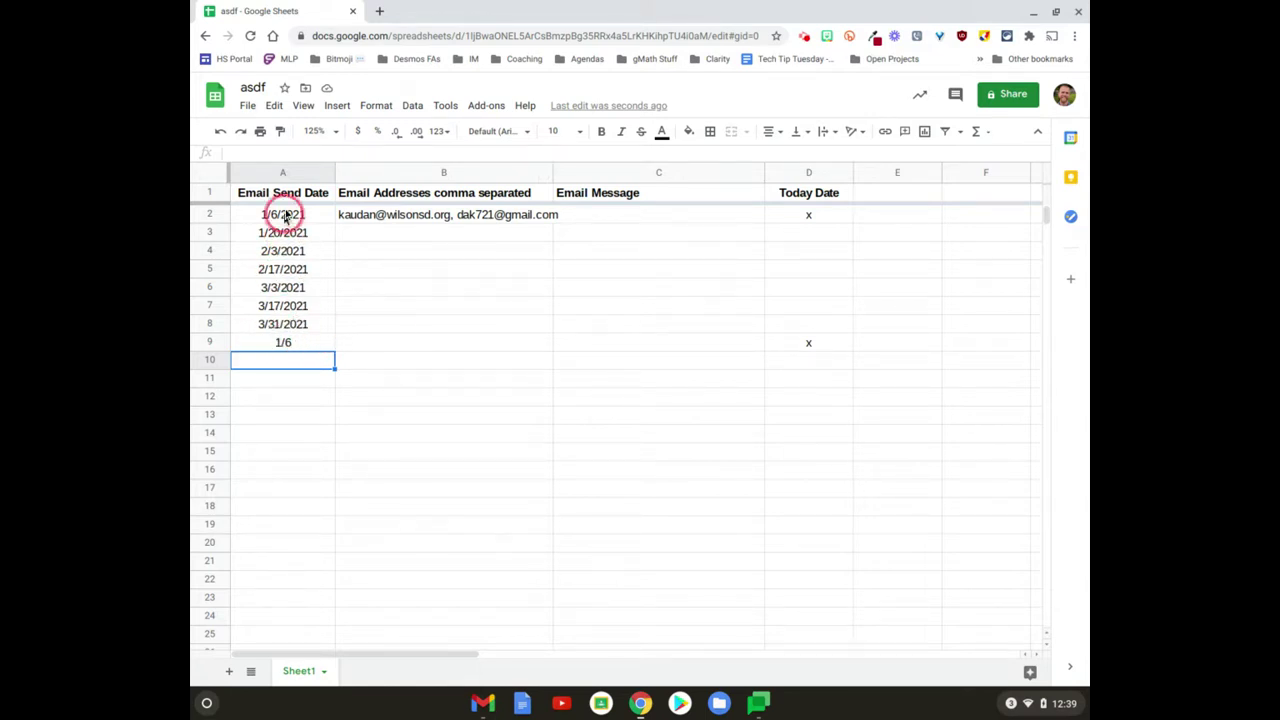
Step: Format column A as Date so A9 reads 1/6/2021, then select D2 to view its formula
{"action": "left_click", "coordinate": [282, 170]}
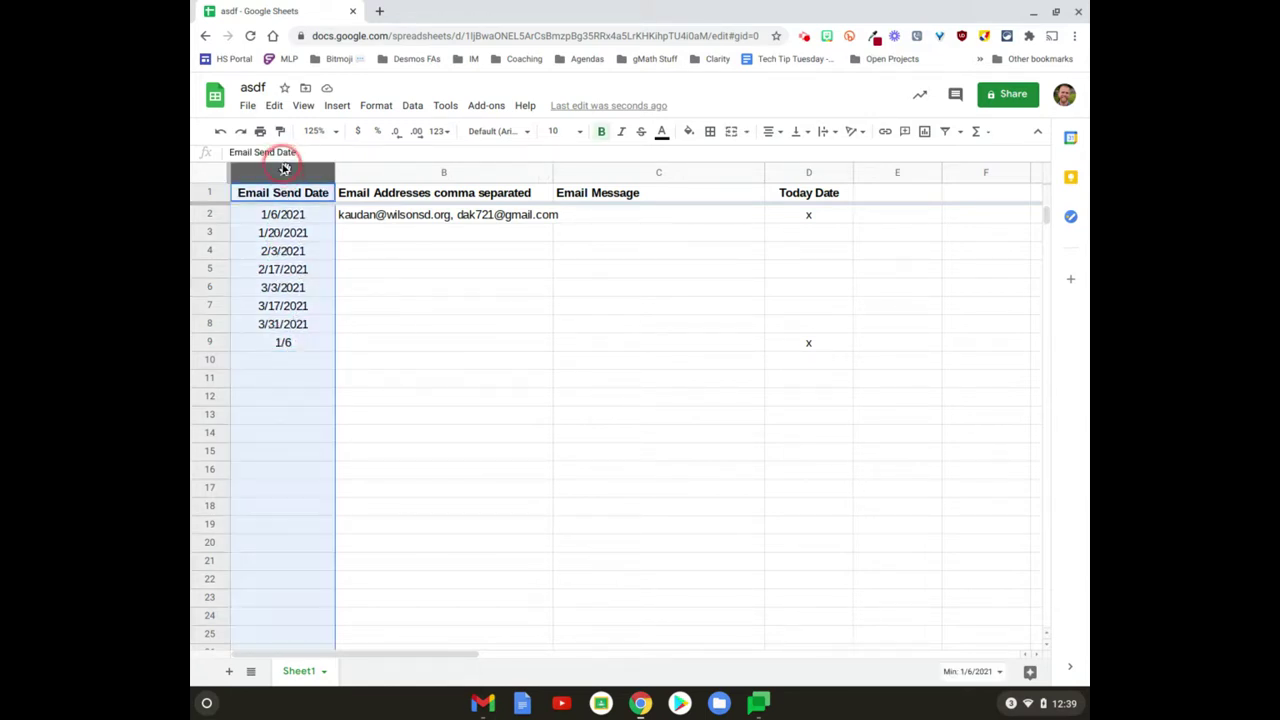
{"action": "left_click", "coordinate": [371, 105]}
{"action": "mouse_move", "coordinate": [423, 166]}
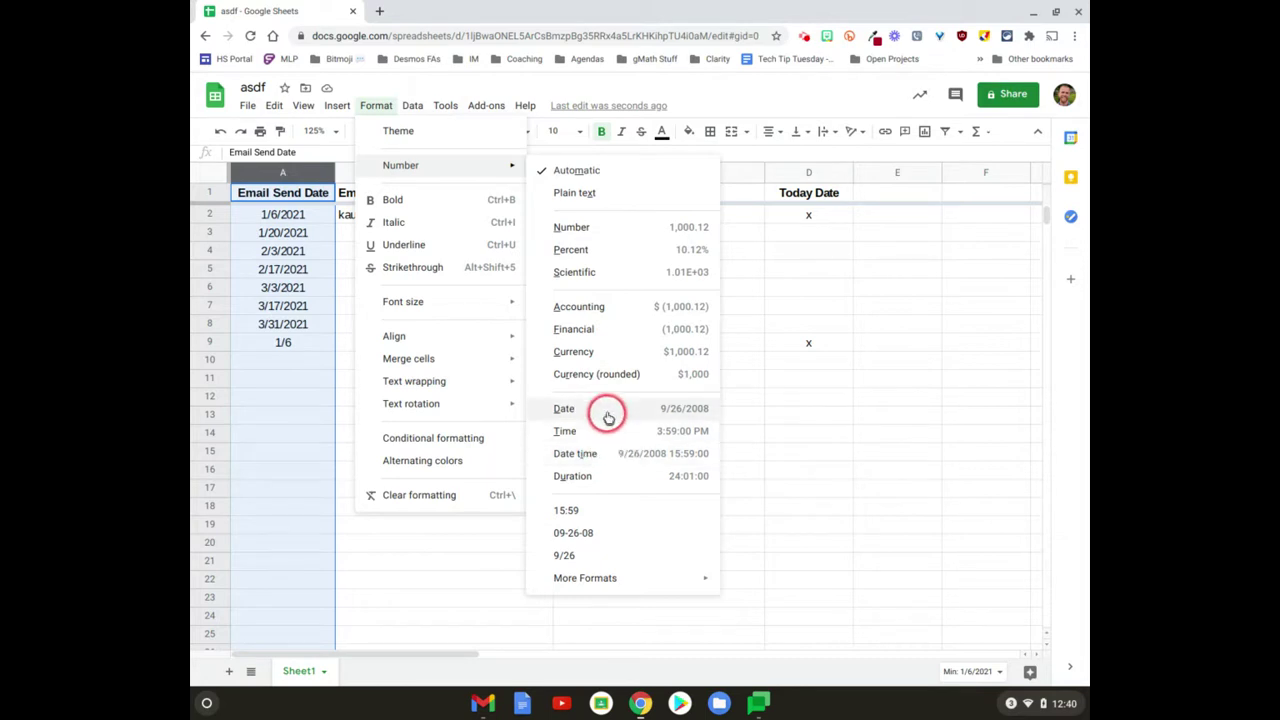
{"action": "left_click", "coordinate": [605, 410]}
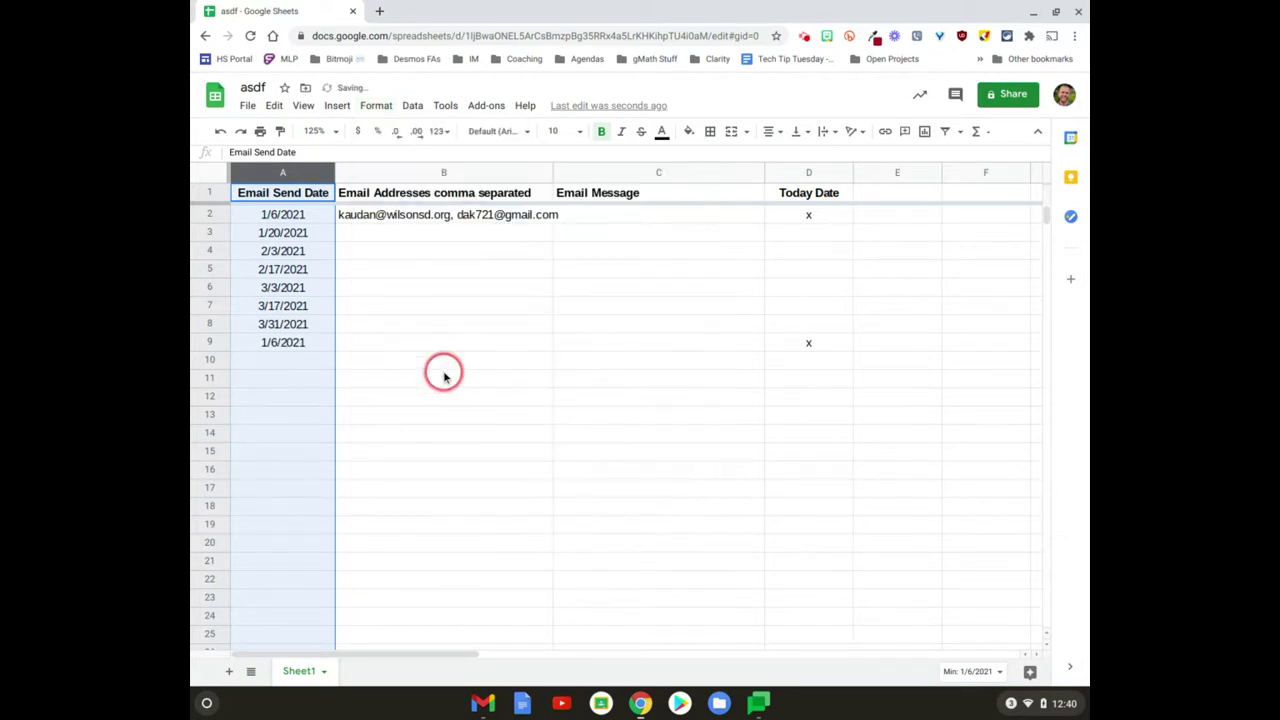
{"action": "left_click", "coordinate": [445, 376]}
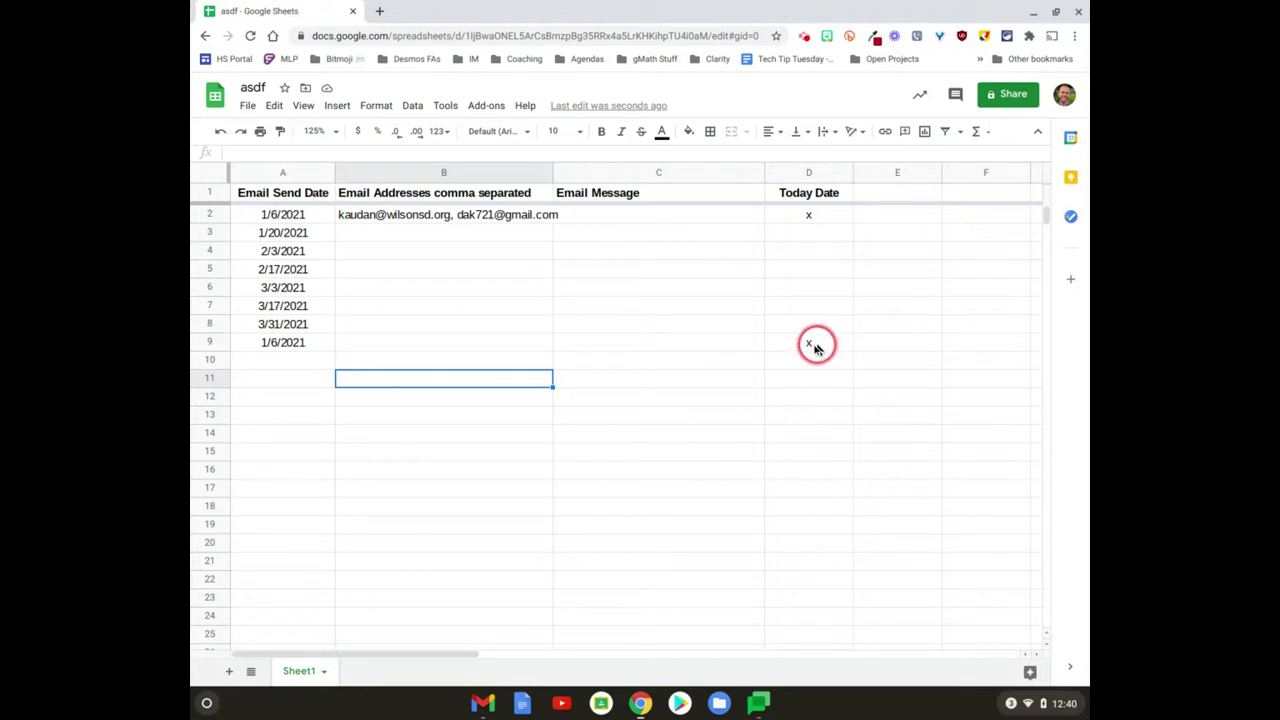
{"action": "left_click", "coordinate": [806, 215]}
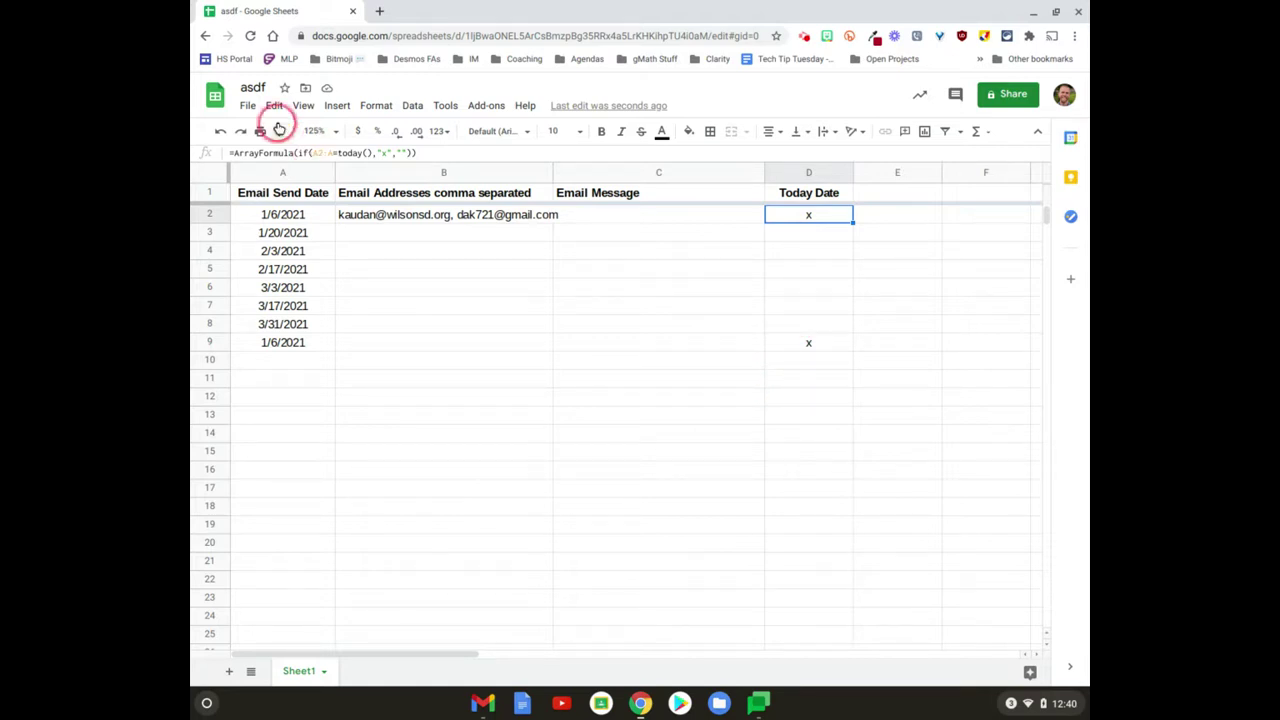
Step: Set the spreadsheet's Recalculation setting to 'On change and every hour' and save
{"action": "left_click", "coordinate": [248, 105]}
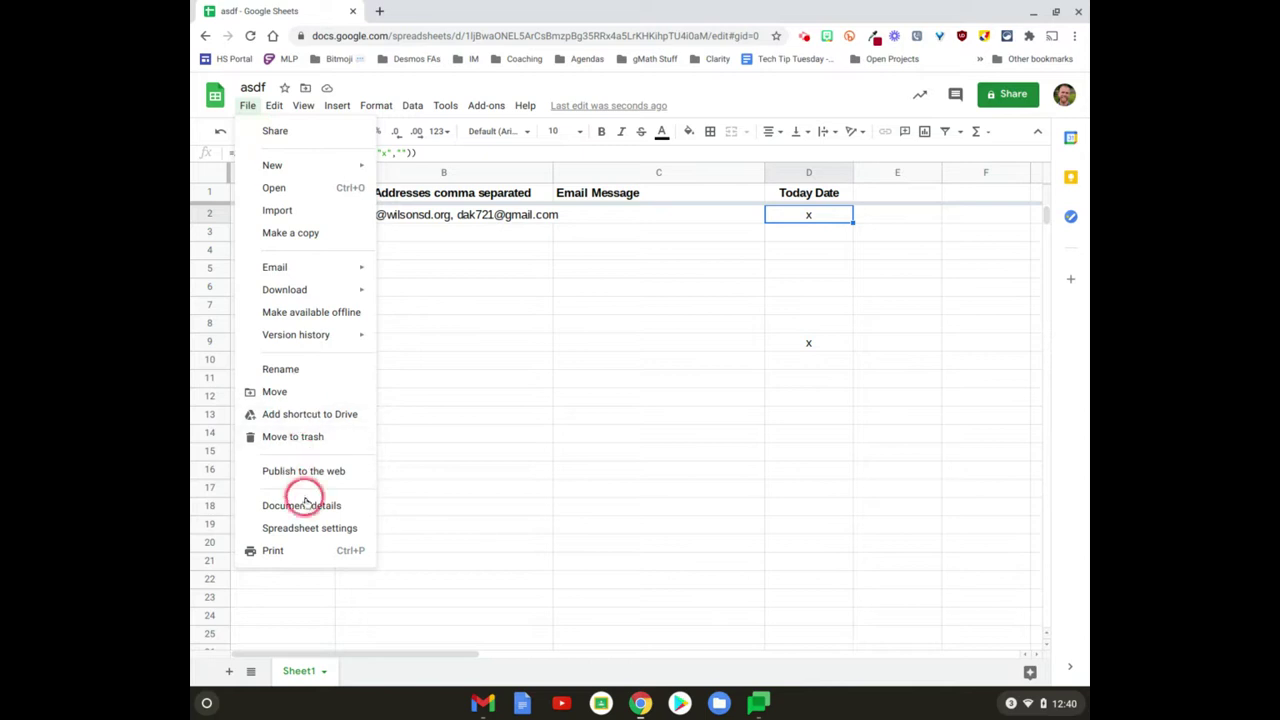
{"action": "left_click", "coordinate": [306, 528]}
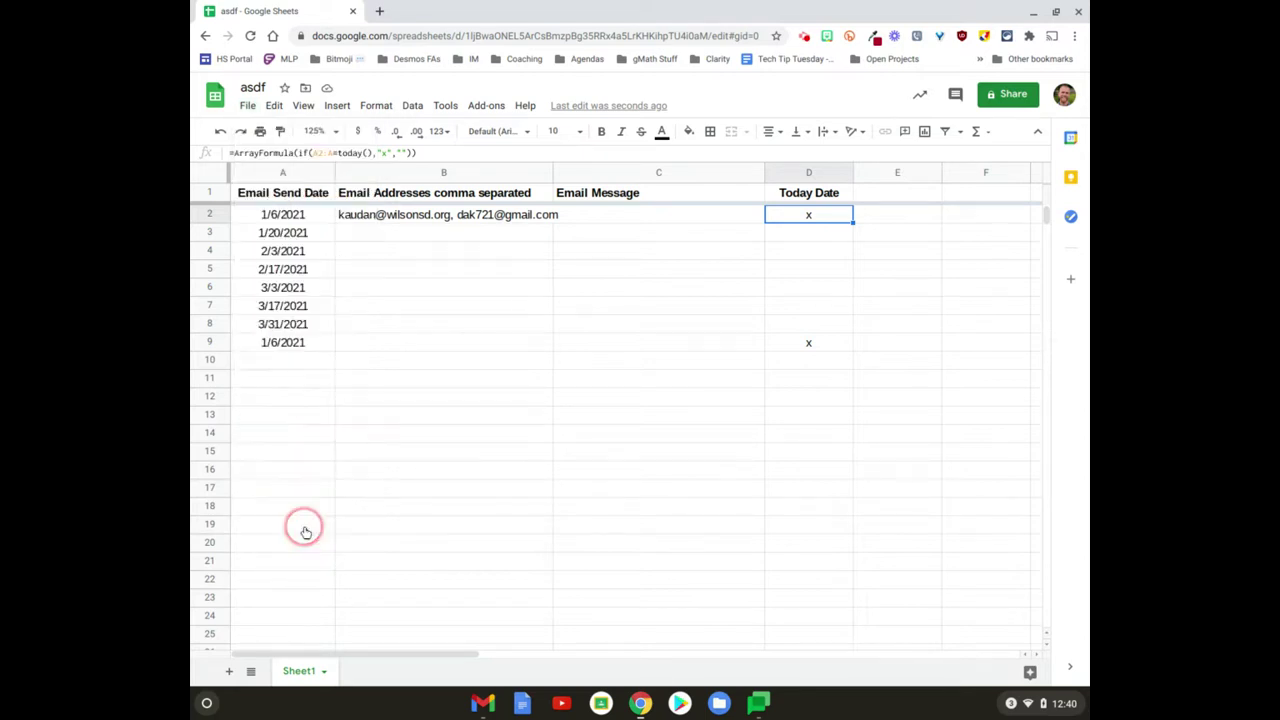
{"action": "left_click", "coordinate": [551, 279]}
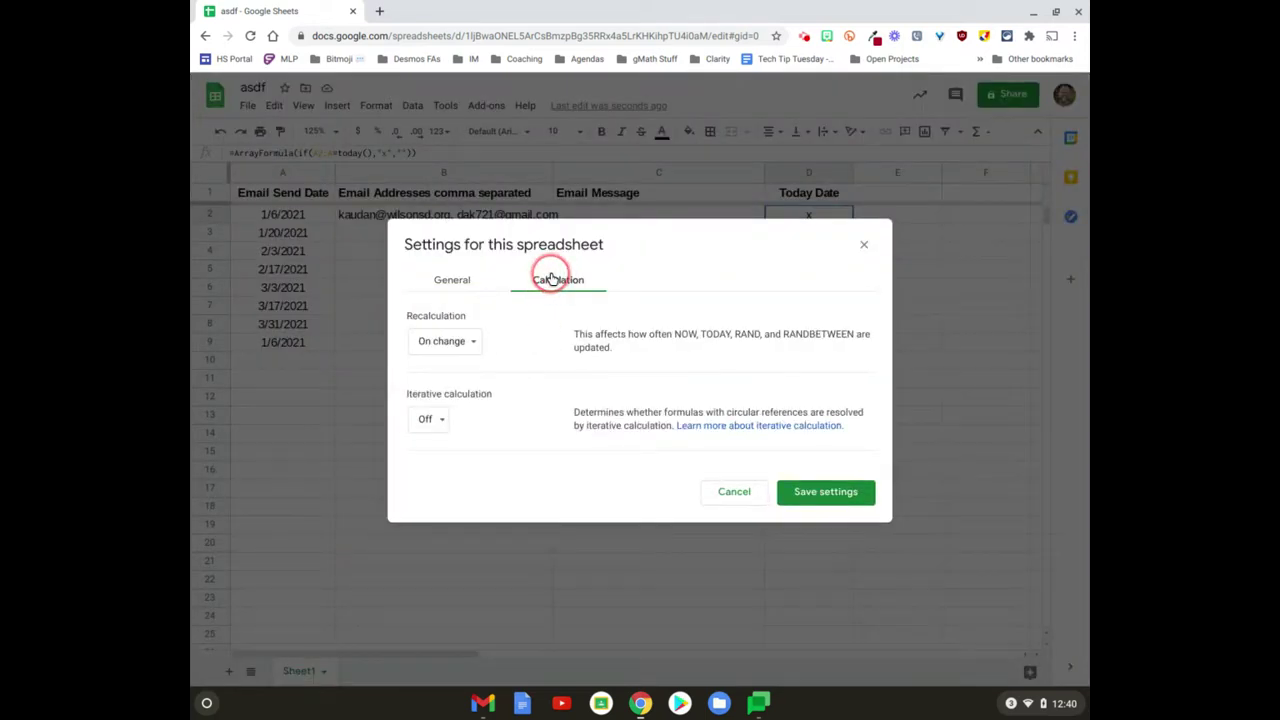
{"action": "double_click", "coordinate": [717, 334]}
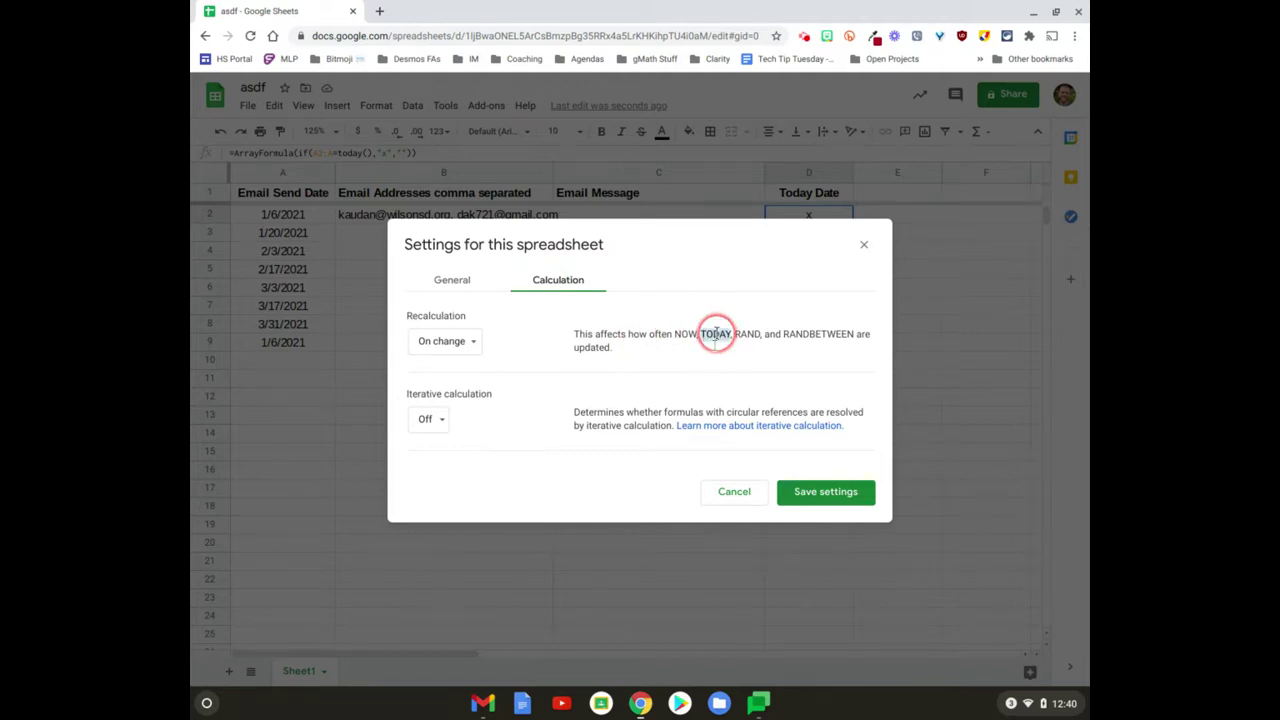
{"action": "left_click", "coordinate": [471, 339]}
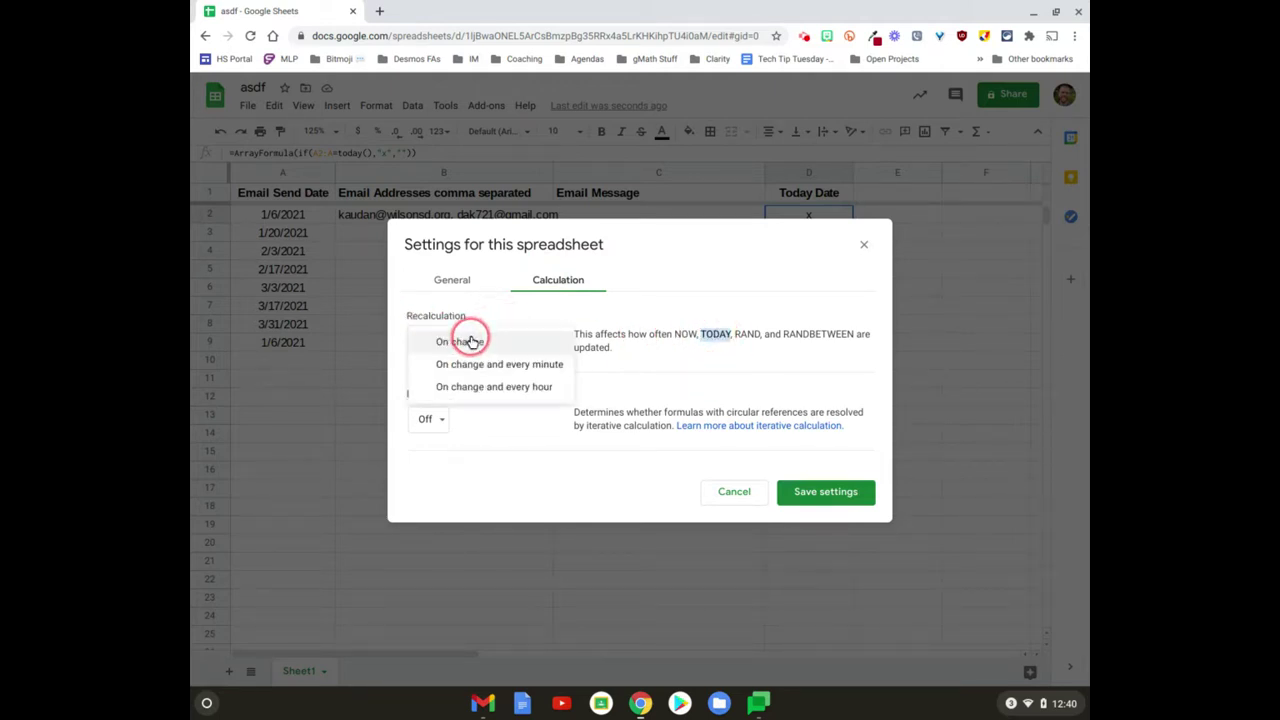
{"action": "left_click", "coordinate": [486, 387]}
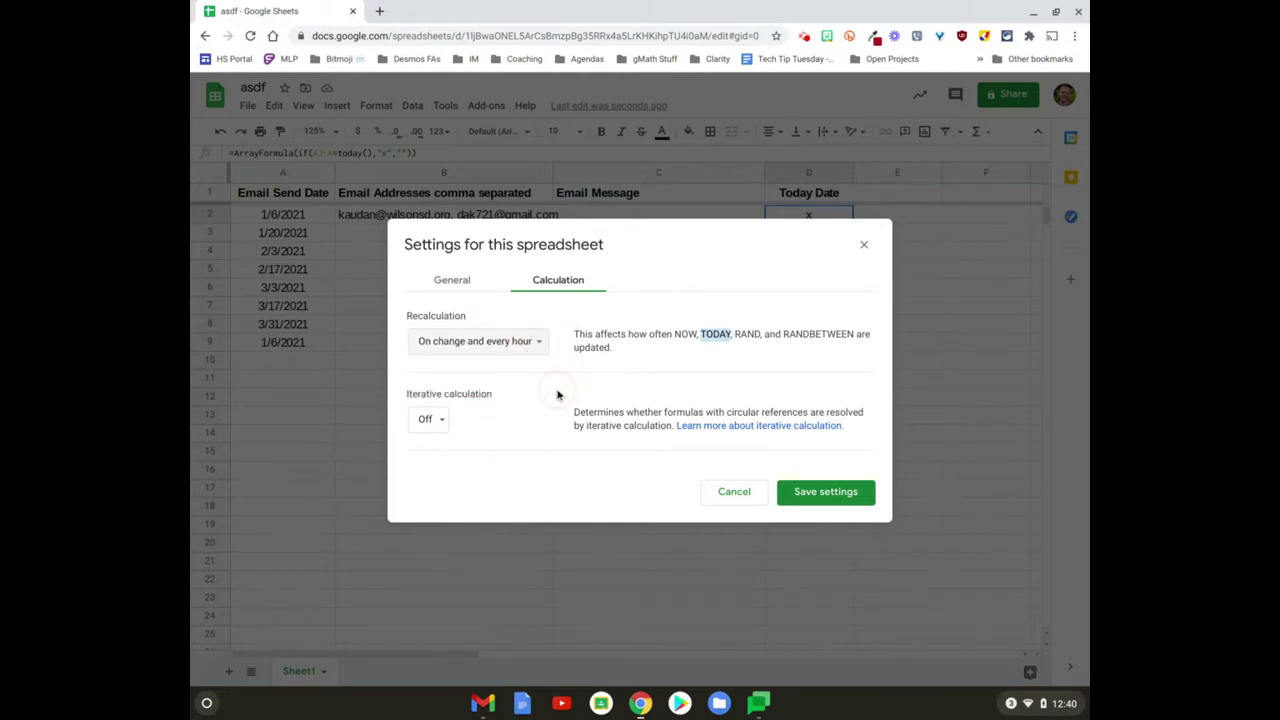
{"action": "left_click", "coordinate": [810, 488]}
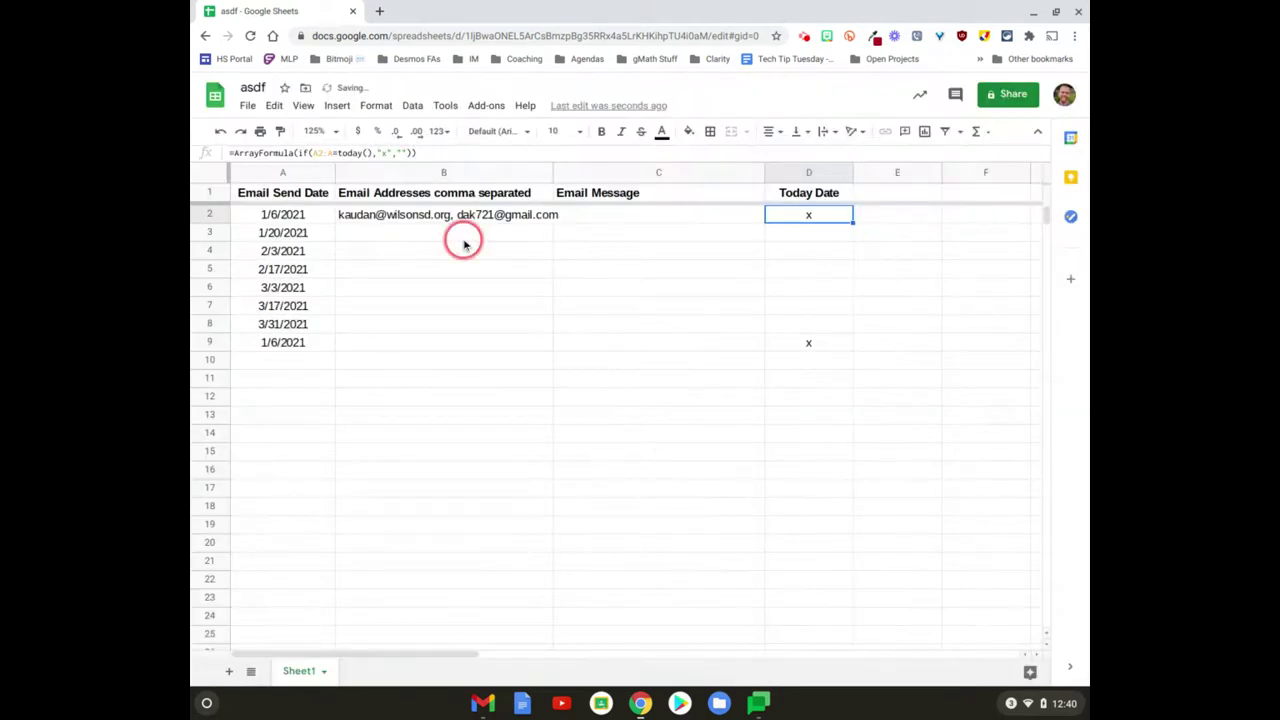
Step: Launch Form Mule - Email Merge Utility from the Add-ons menu
{"action": "left_click", "coordinate": [481, 105]}
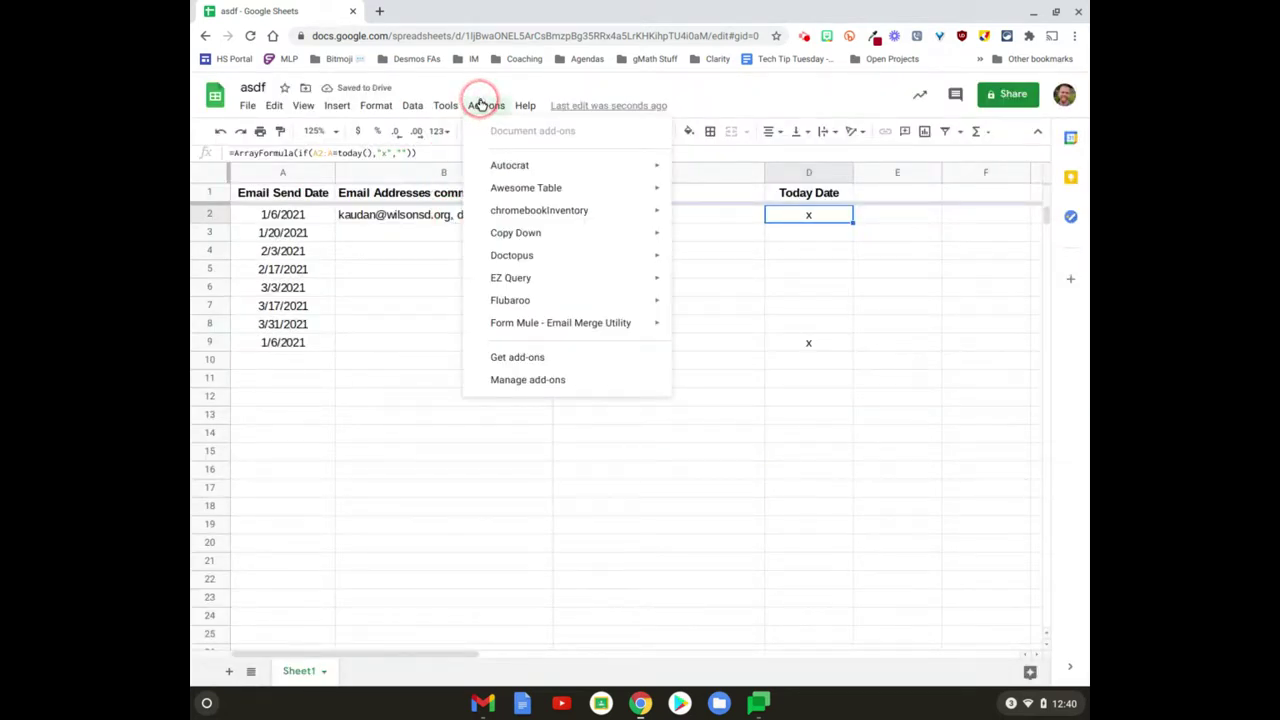
{"action": "mouse_move", "coordinate": [555, 323]}
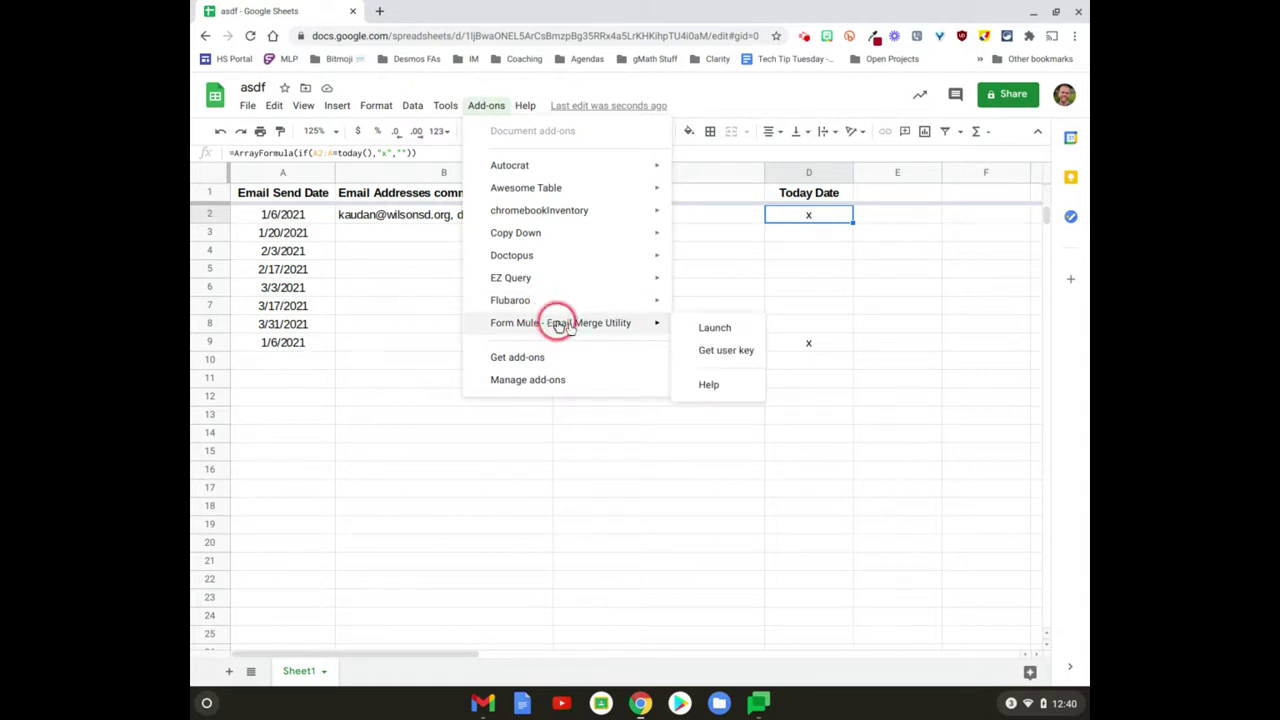
{"action": "left_click", "coordinate": [708, 328]}
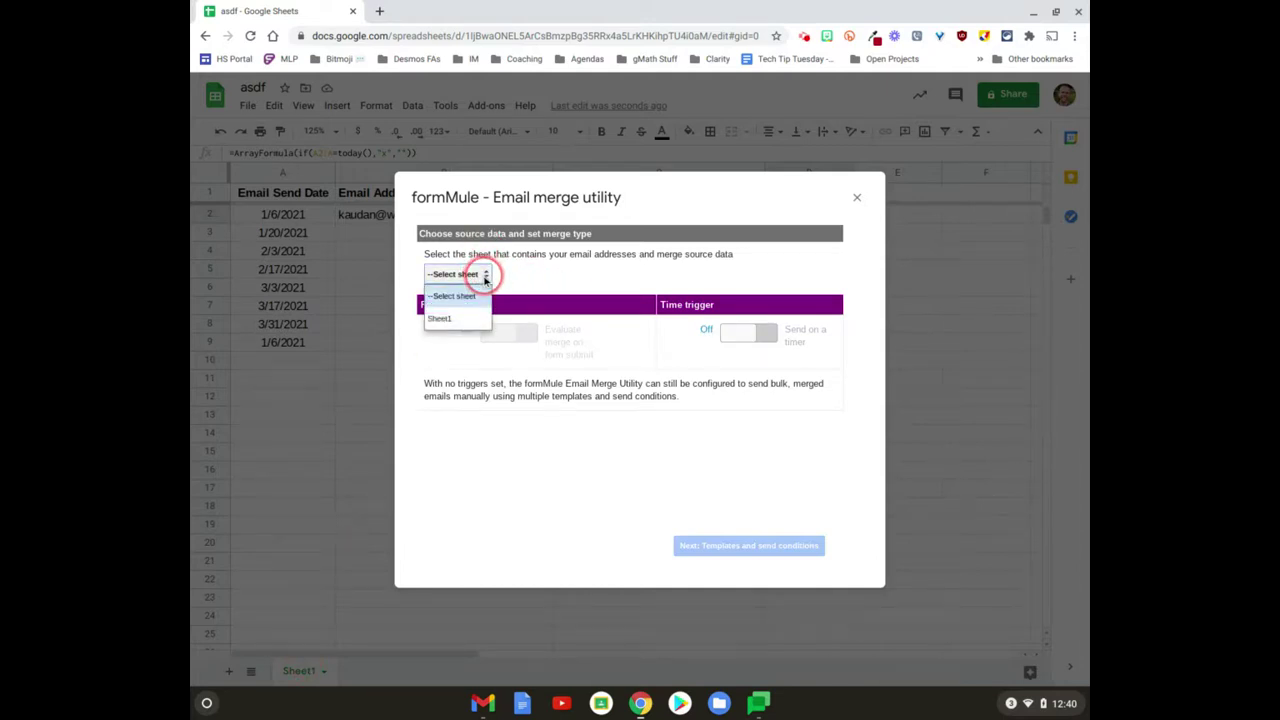
Step: Use Sheet1 as the source with a Day timer trigger running 8am to 9am
{"action": "left_click", "coordinate": [458, 317]}
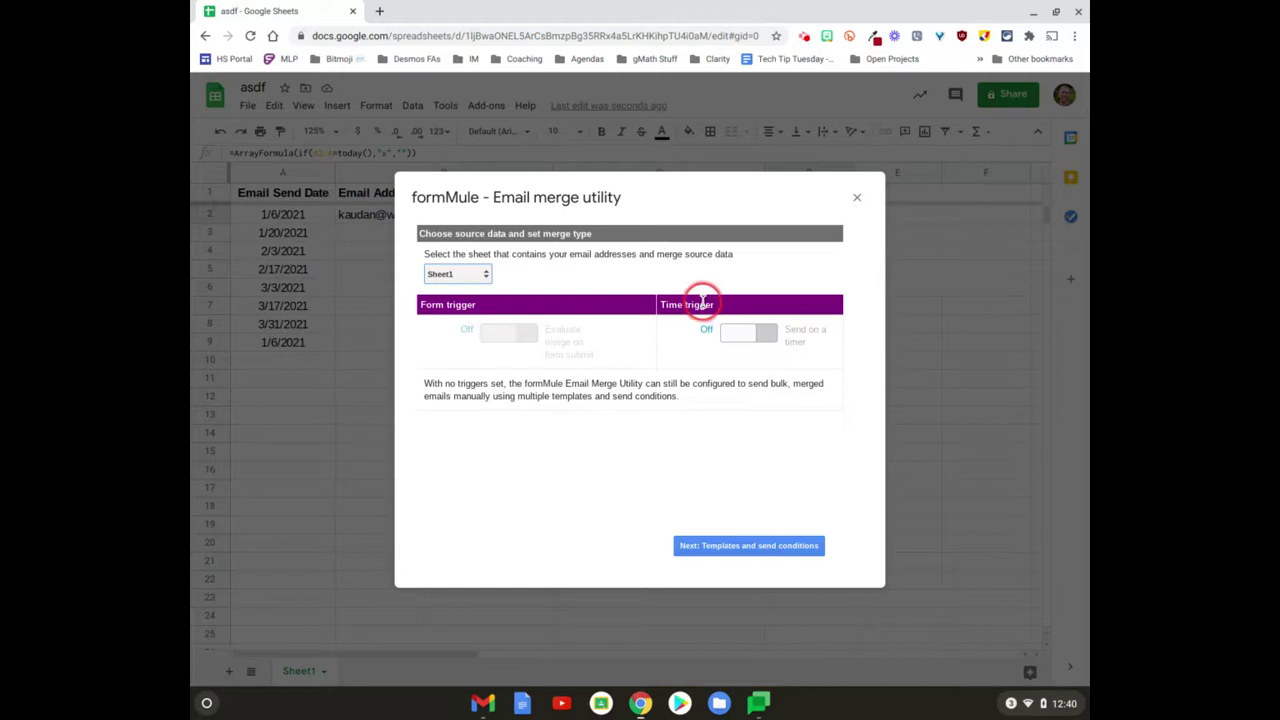
{"action": "left_click", "coordinate": [732, 338]}
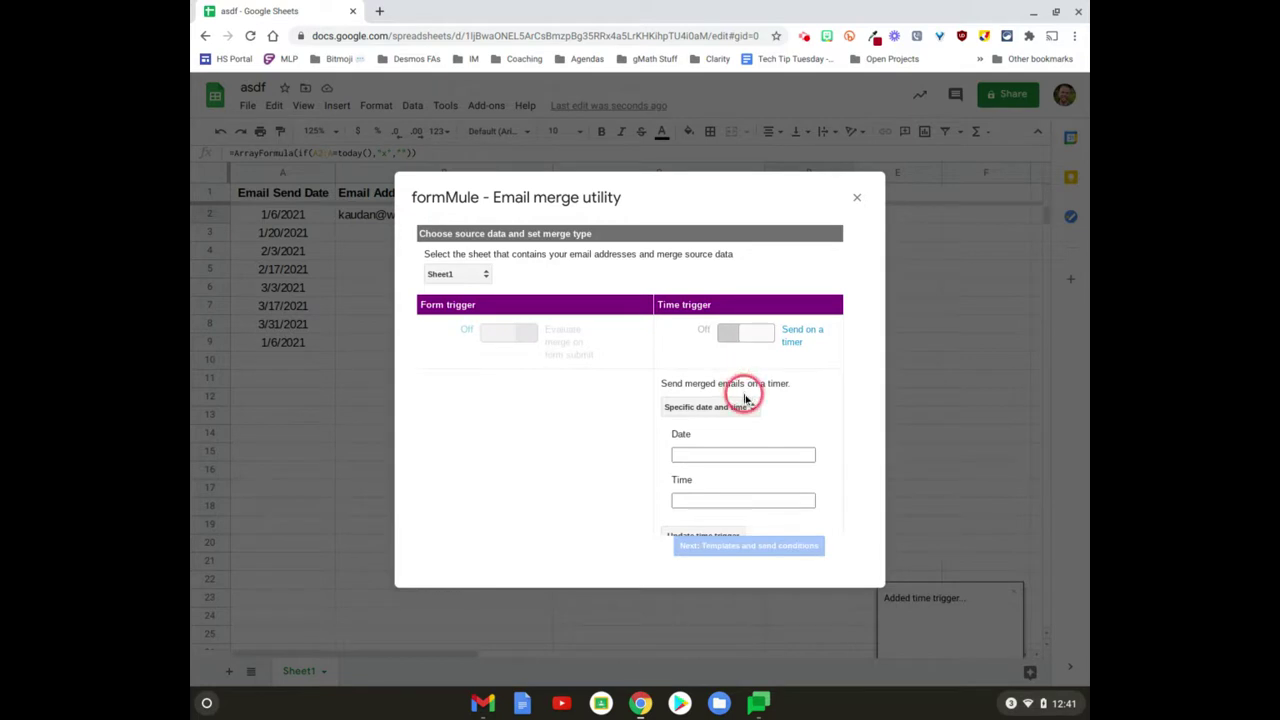
{"action": "left_click", "coordinate": [751, 407]}
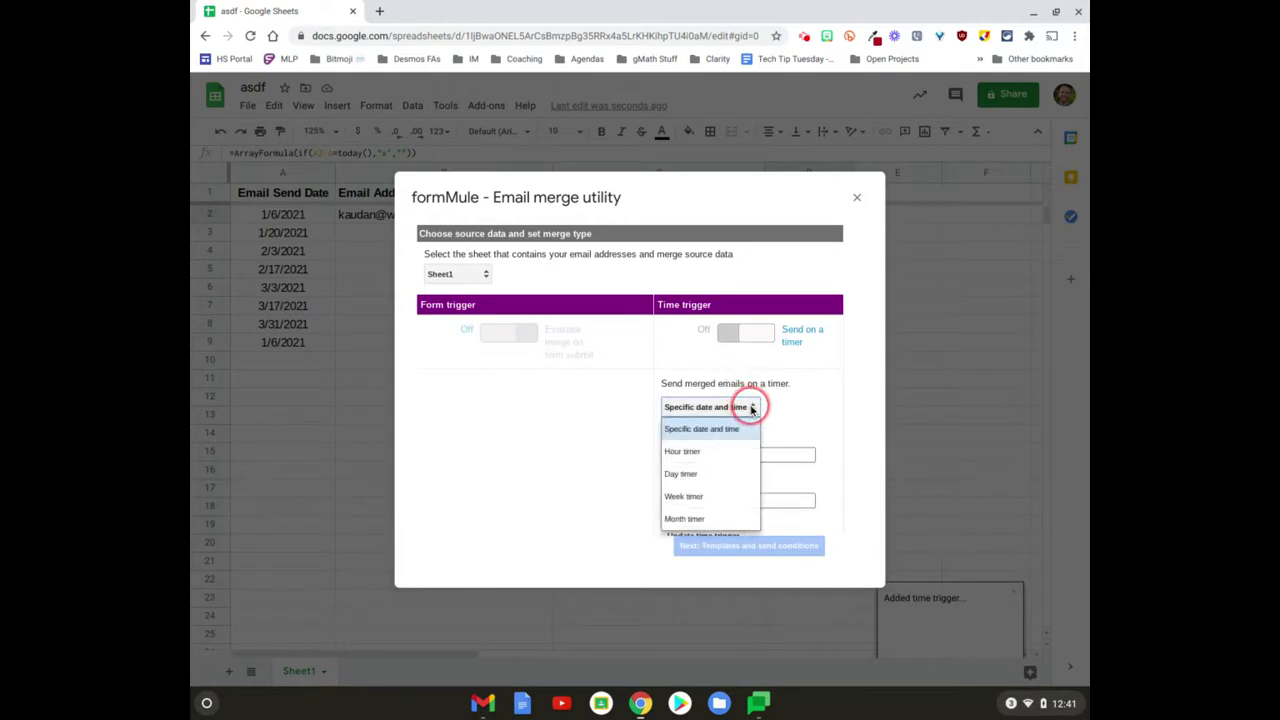
{"action": "left_click", "coordinate": [723, 481]}
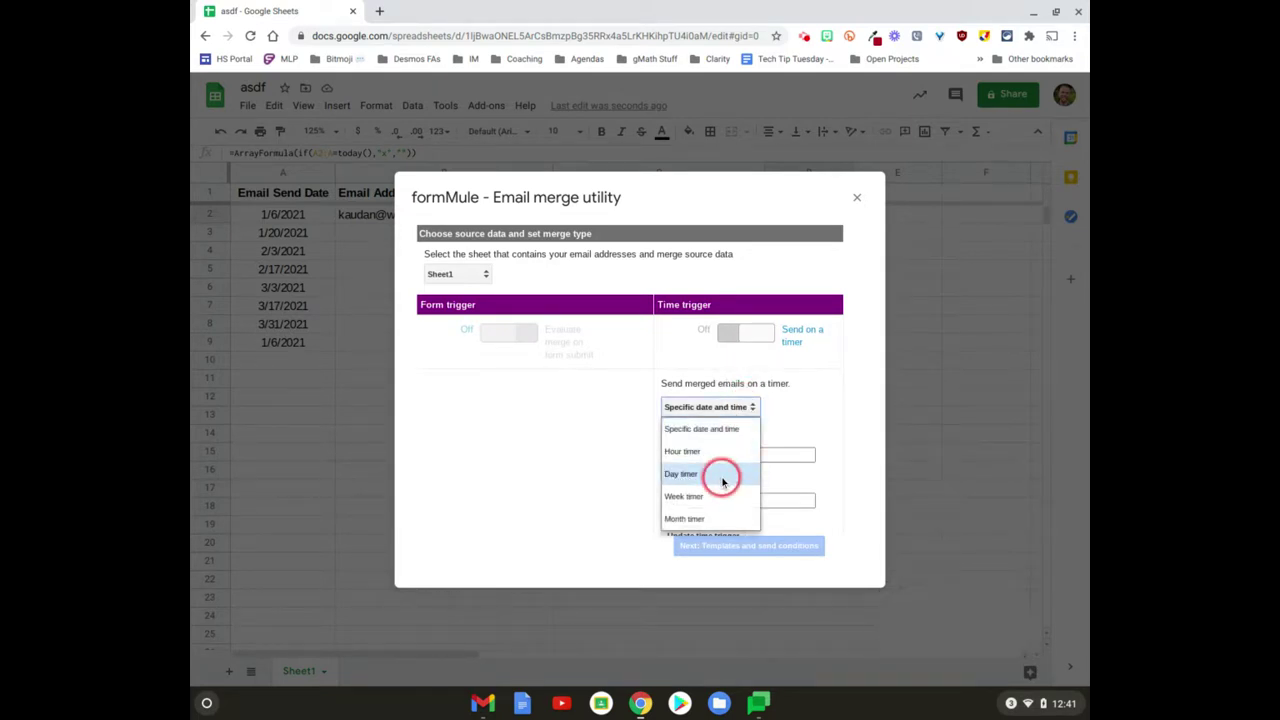
{"action": "left_click", "coordinate": [729, 434]}
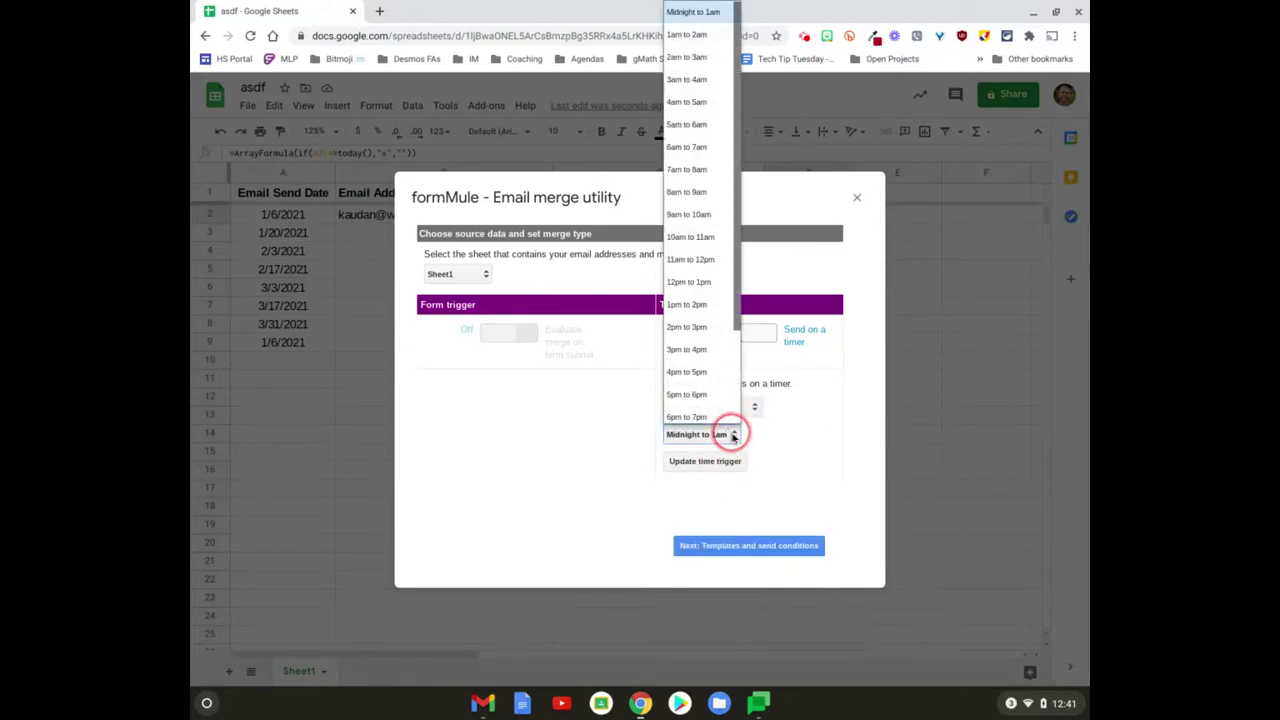
{"action": "left_click", "coordinate": [697, 187]}
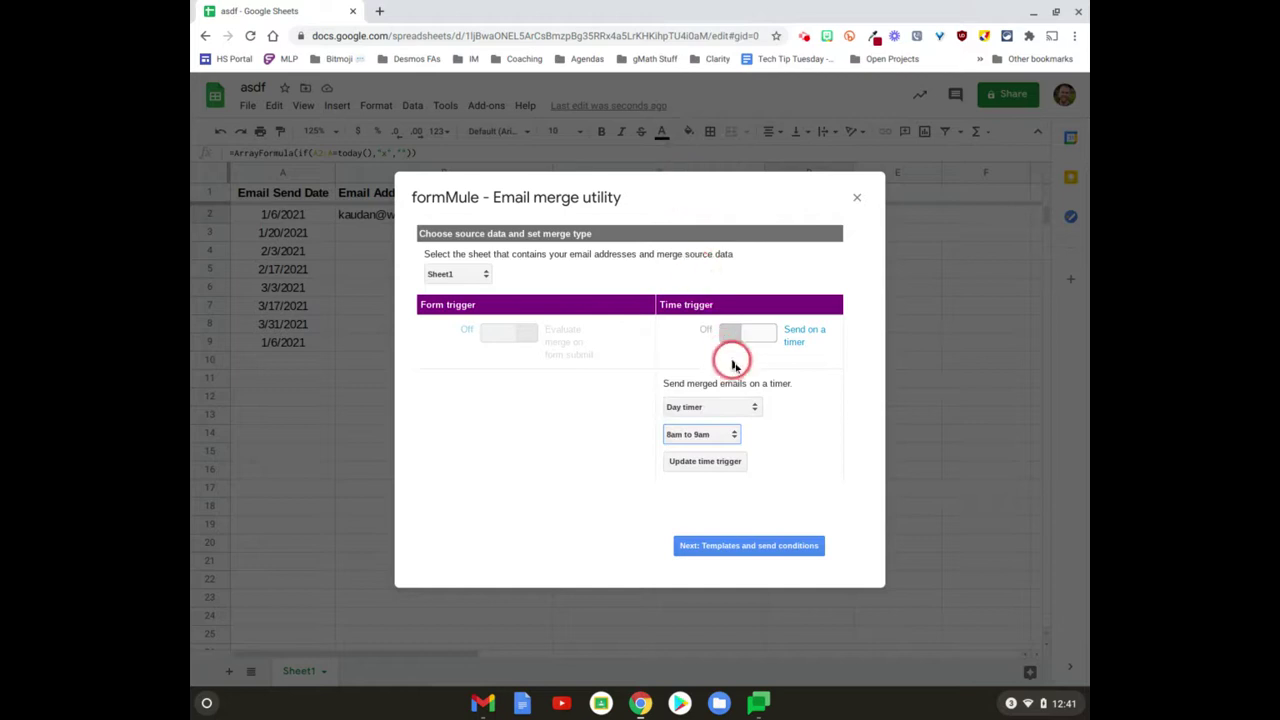
{"action": "left_click", "coordinate": [757, 545]}
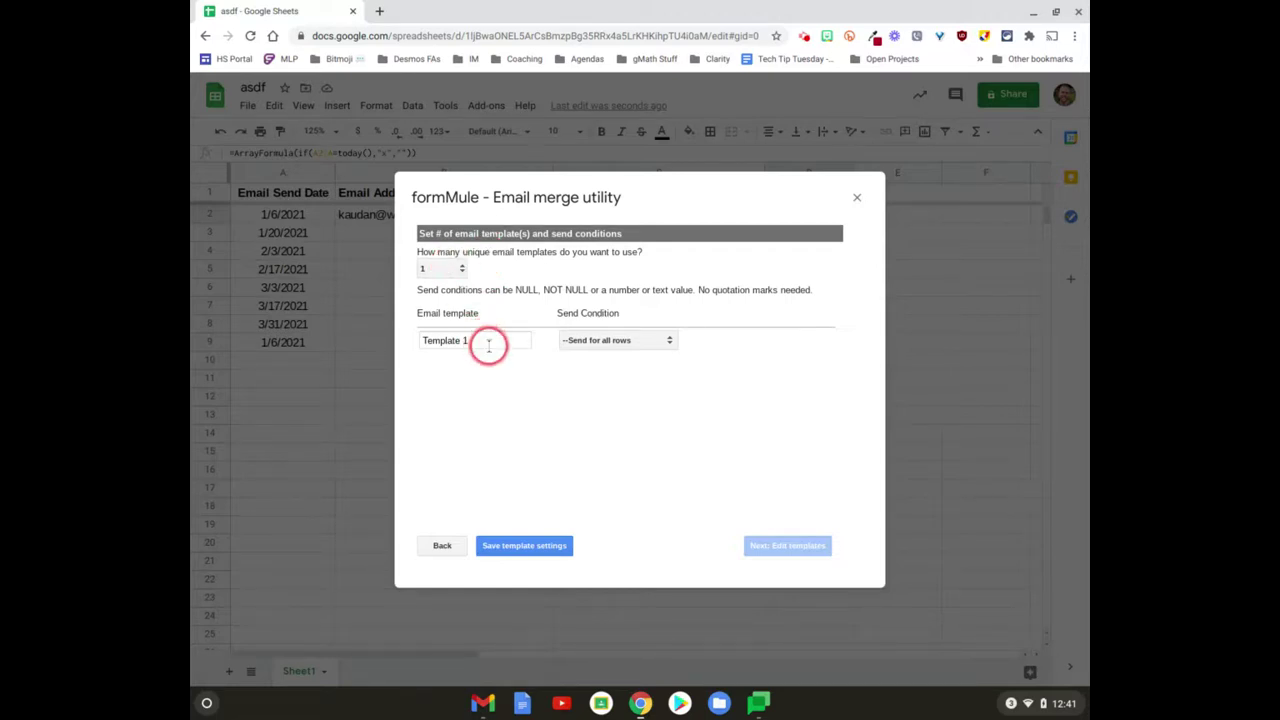
Step: Set Template 1's send condition to Today Date = x and save the template settings
{"action": "left_click", "coordinate": [603, 339]}
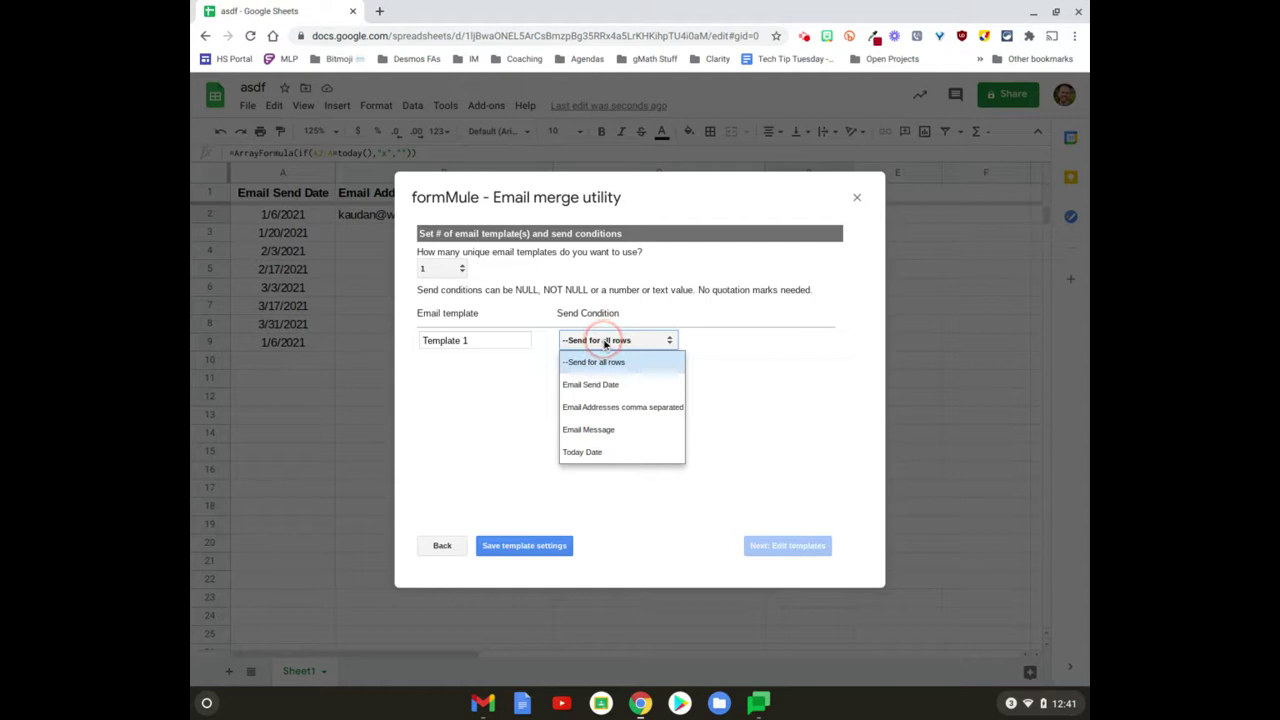
{"action": "left_click", "coordinate": [594, 451]}
{"action": "left_click", "coordinate": [750, 342]}
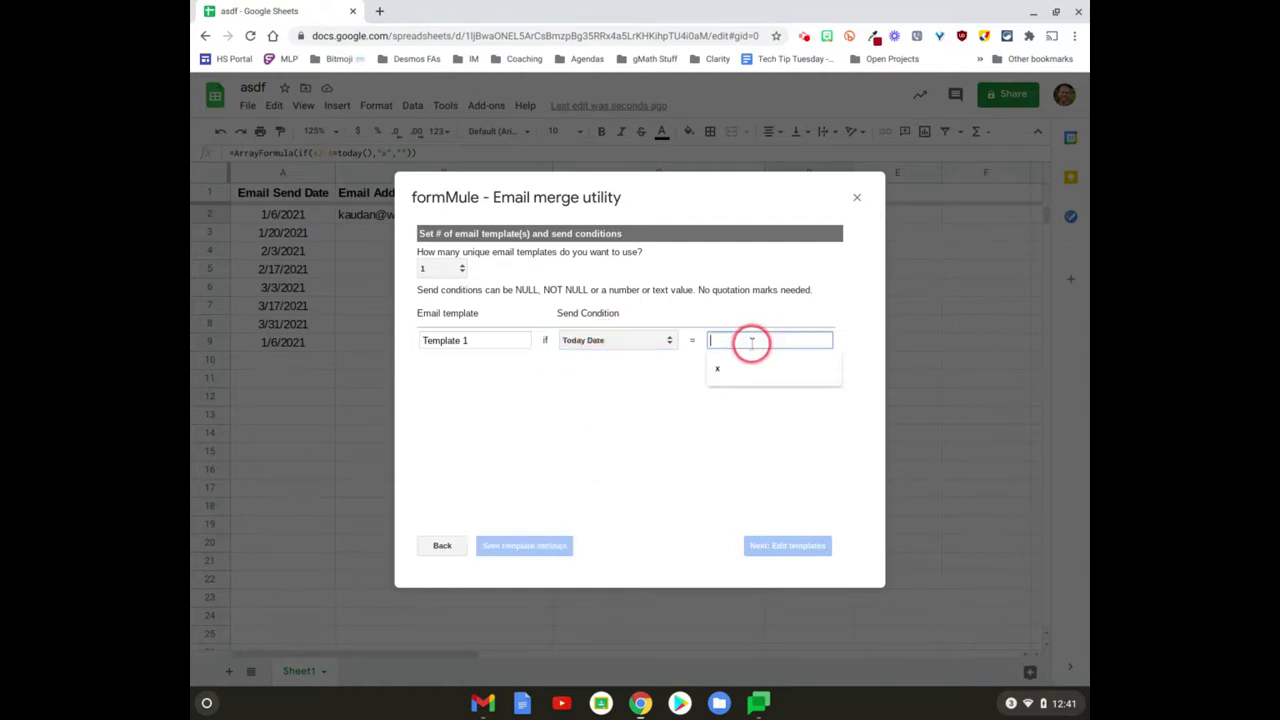
{"action": "left_click", "coordinate": [717, 368]}
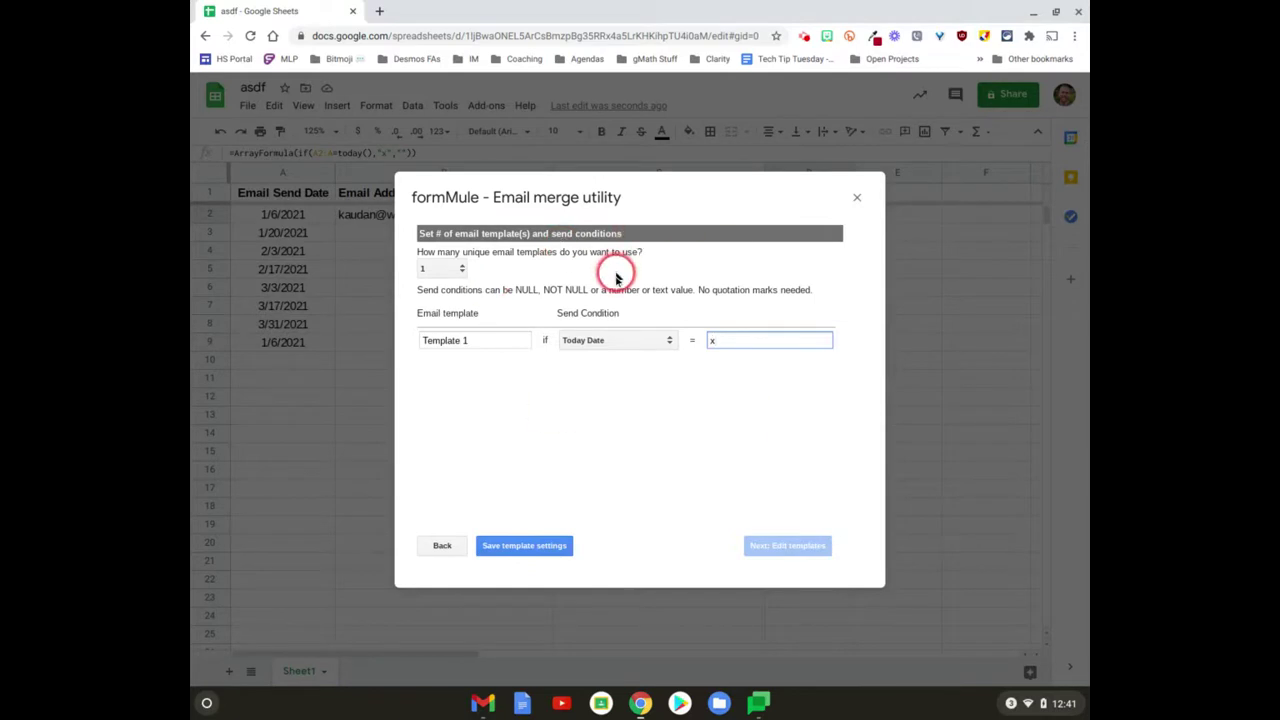
{"action": "left_click", "coordinate": [529, 548]}
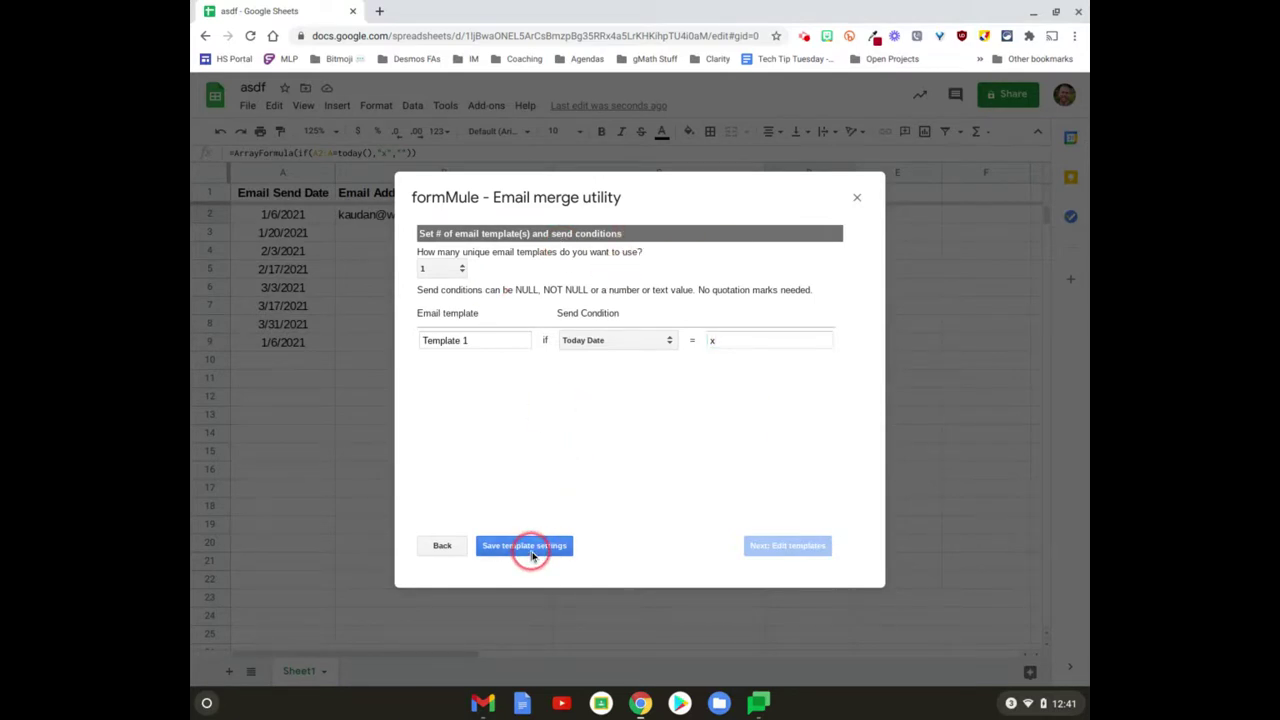
{"action": "left_click", "coordinate": [676, 341]}
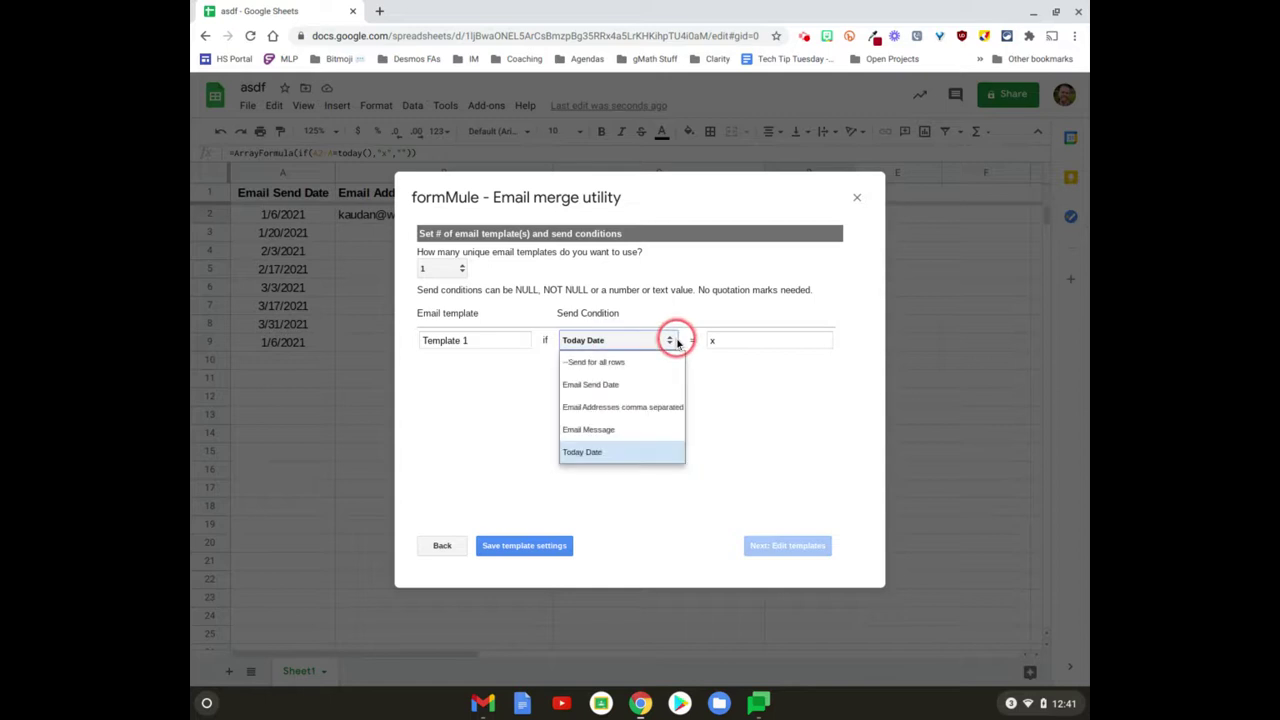
{"action": "left_click", "coordinate": [618, 450]}
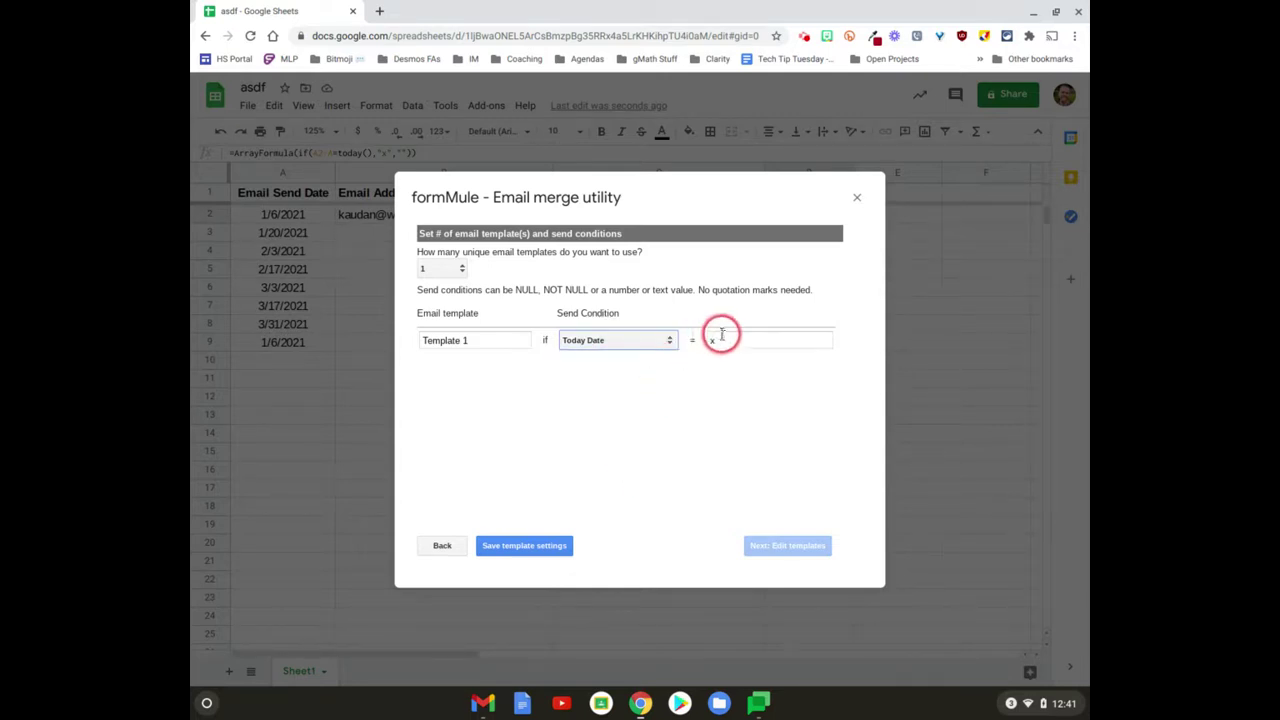
{"action": "left_click", "coordinate": [523, 545]}
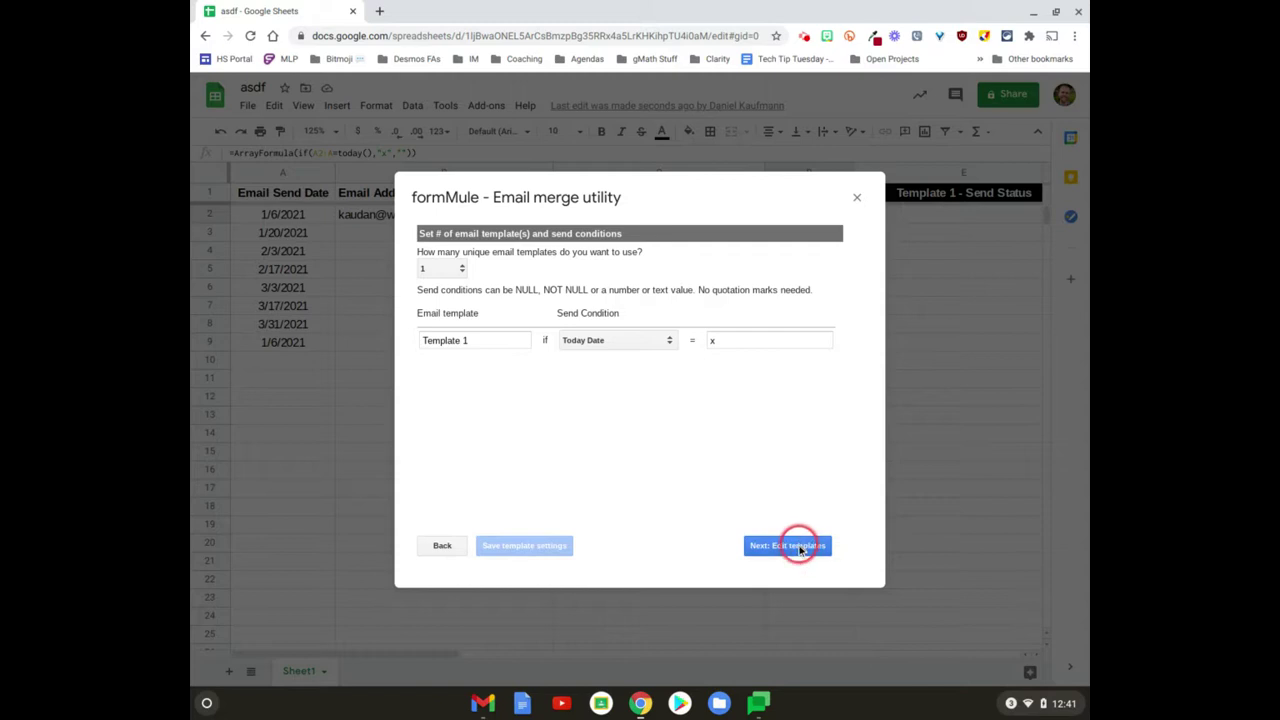
{"action": "left_click", "coordinate": [790, 545]}
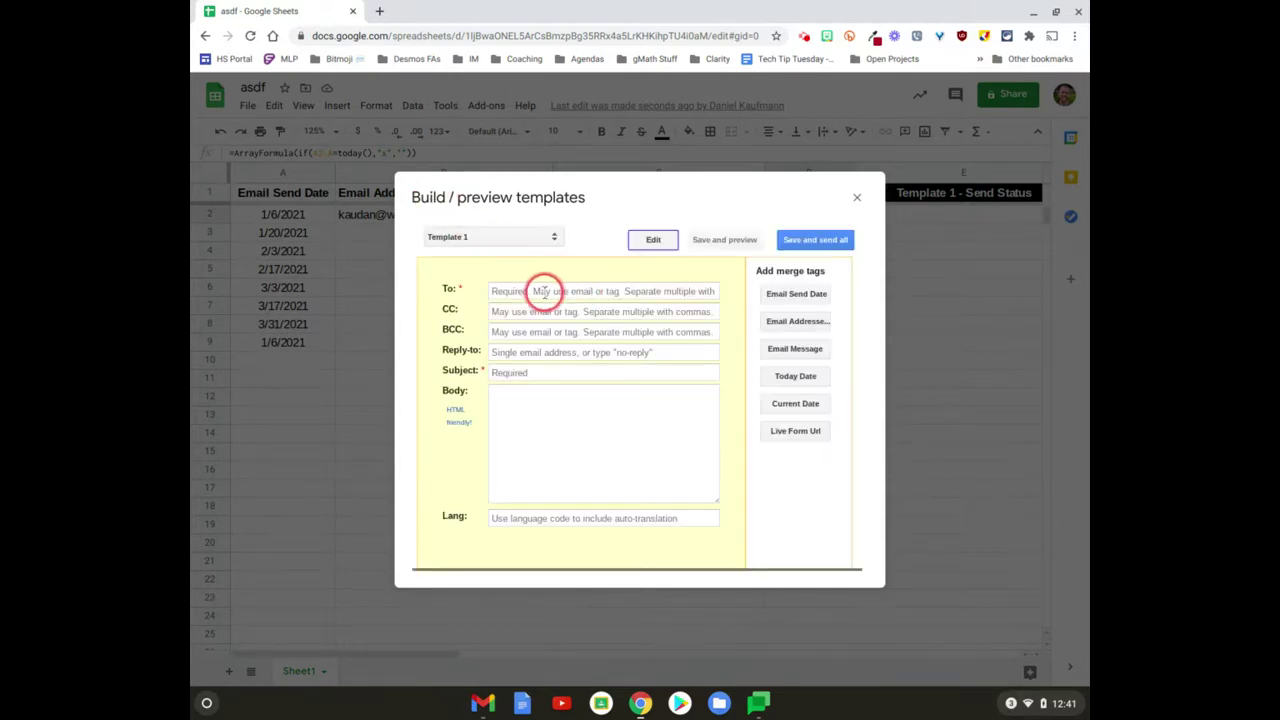
Step: Dismiss the To-field suggestions and insert the Email Addresses merge tag into BCC
{"action": "left_click", "coordinate": [544, 291]}
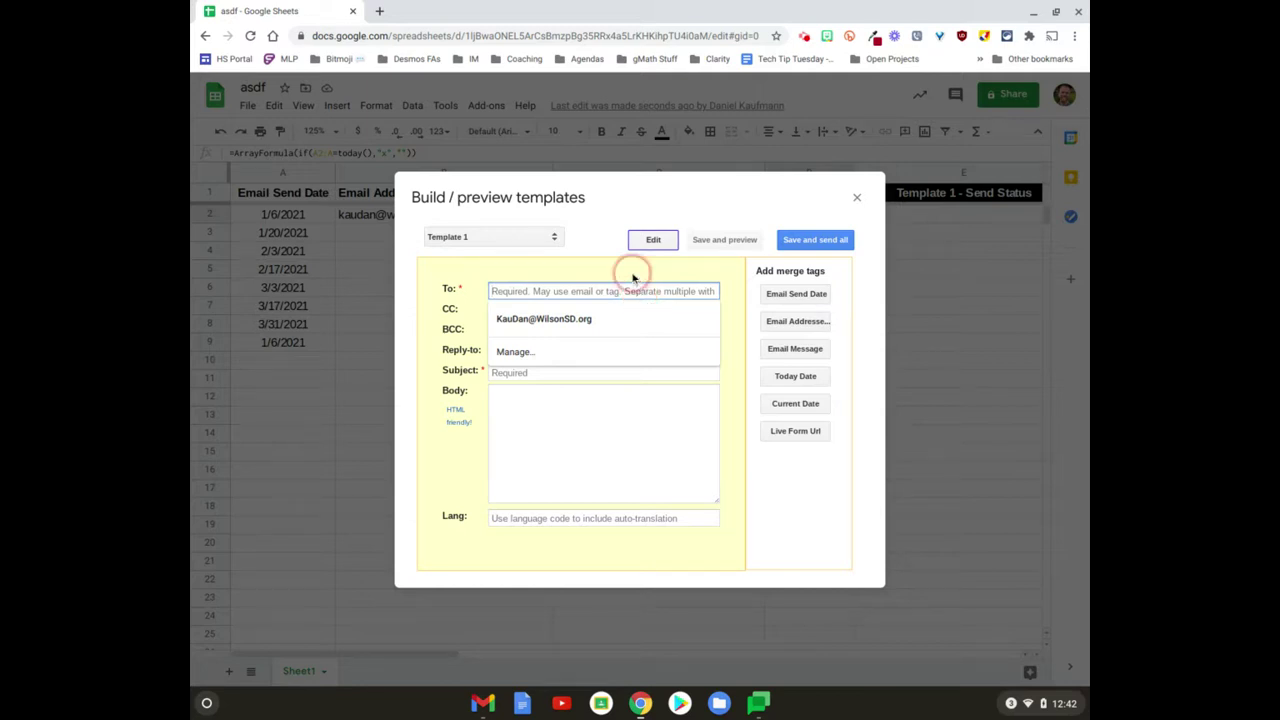
{"action": "left_click", "coordinate": [634, 277]}
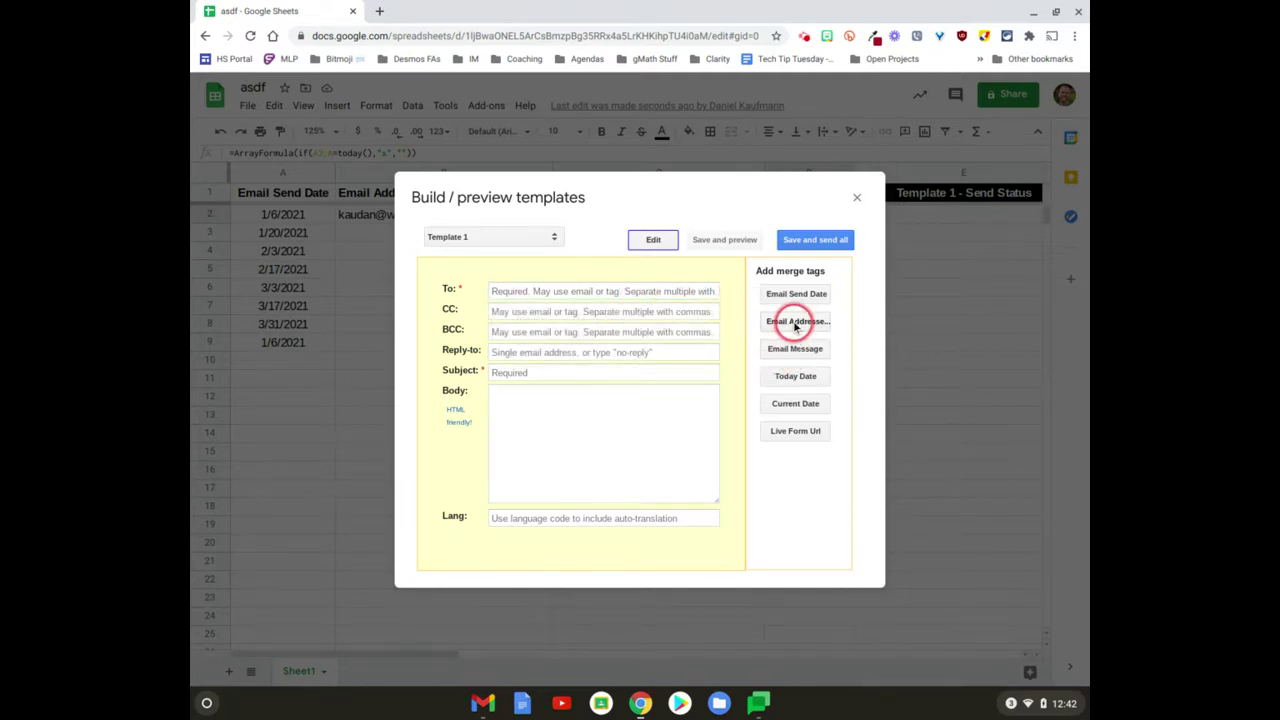
{"action": "left_click", "coordinate": [622, 334]}
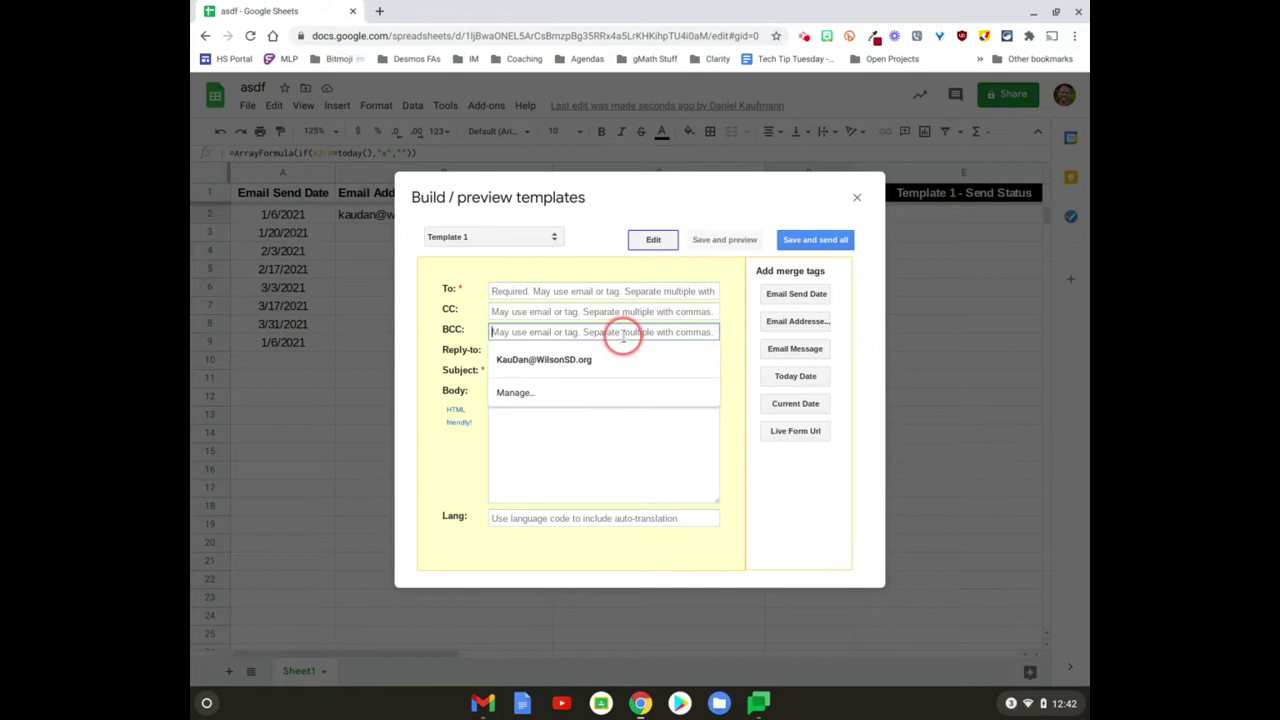
{"action": "left_click", "coordinate": [797, 321]}
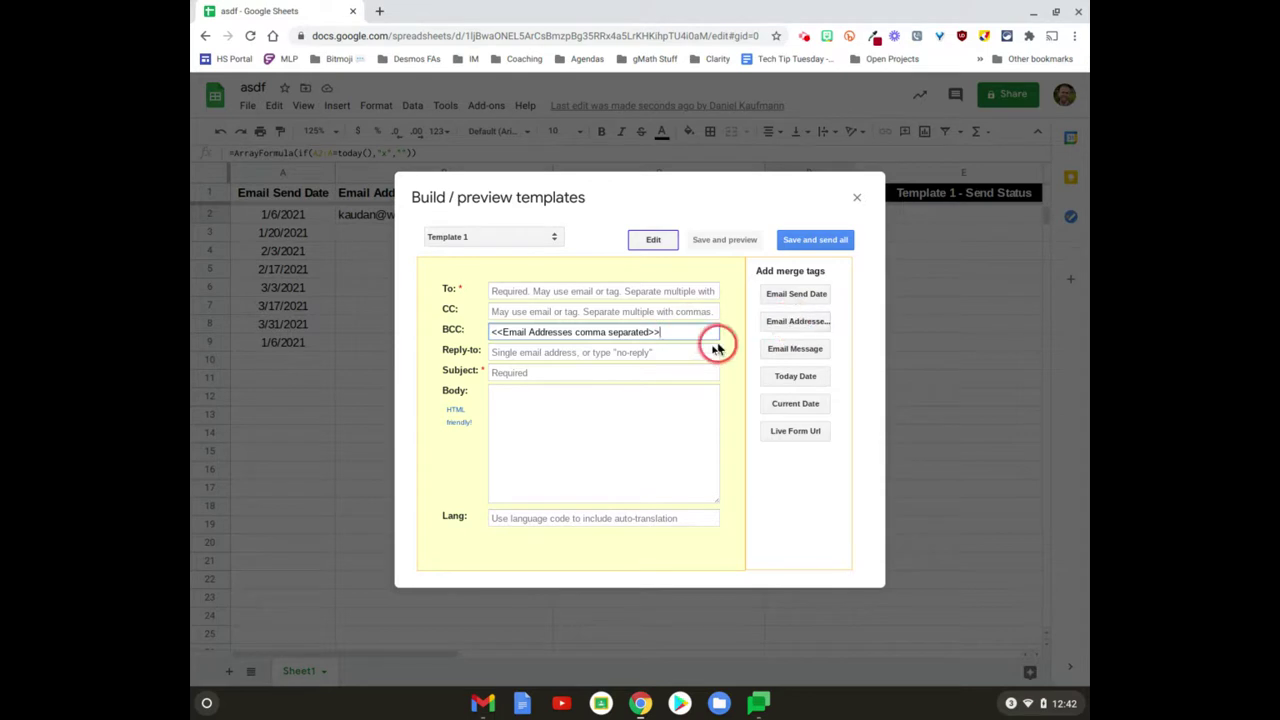
Step: Clear the autofilled saved address out of To and the other address fields
{"action": "left_click", "coordinate": [606, 285]}
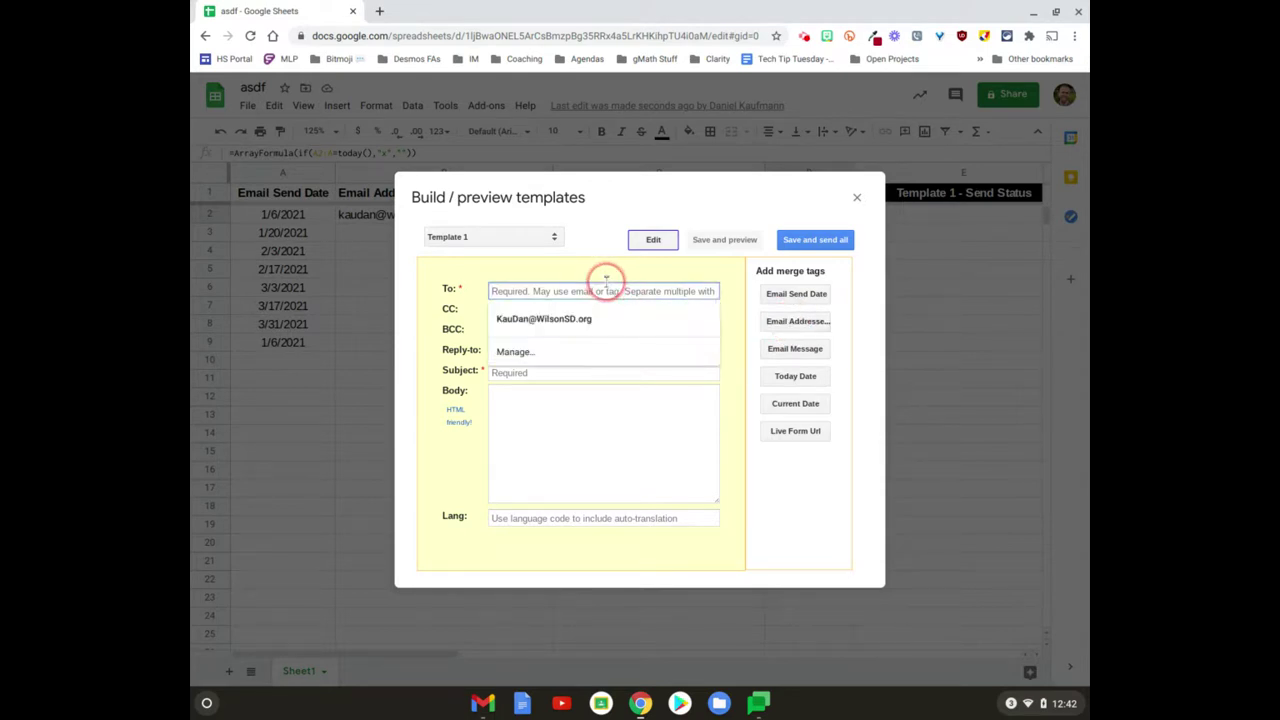
{"action": "type", "text": "Kaudan"}
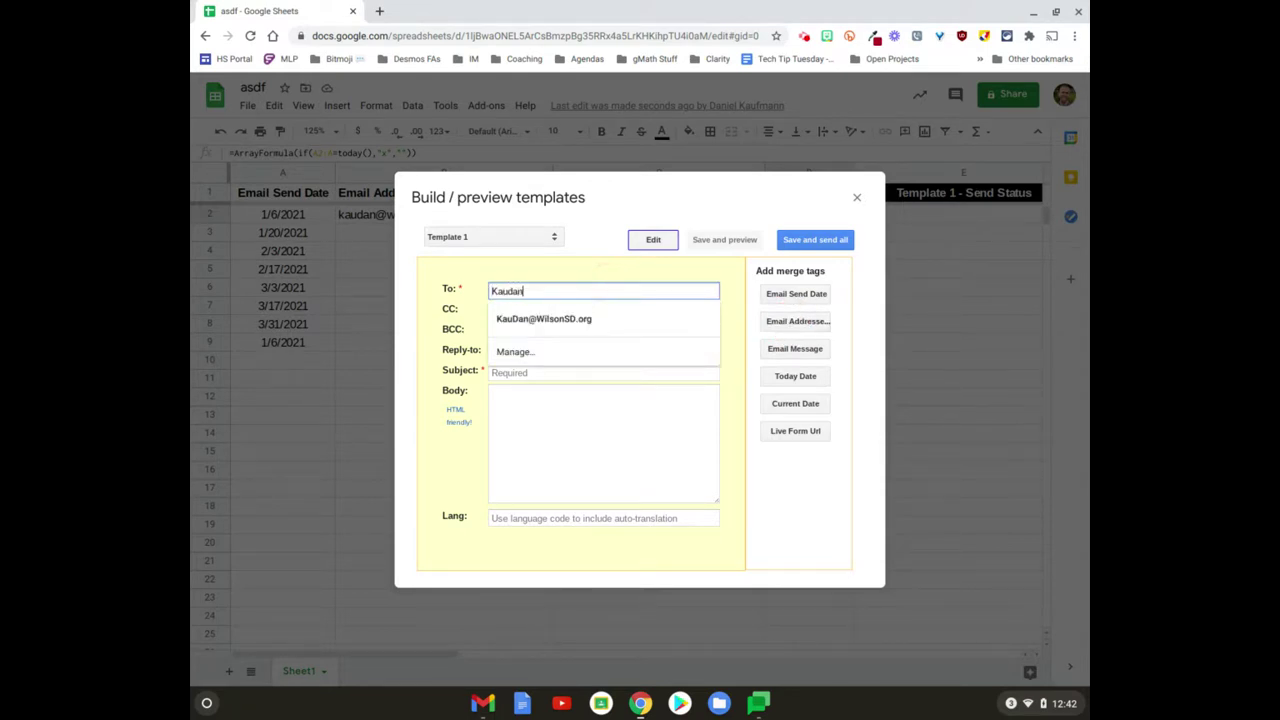
{"action": "left_click", "coordinate": [594, 316]}
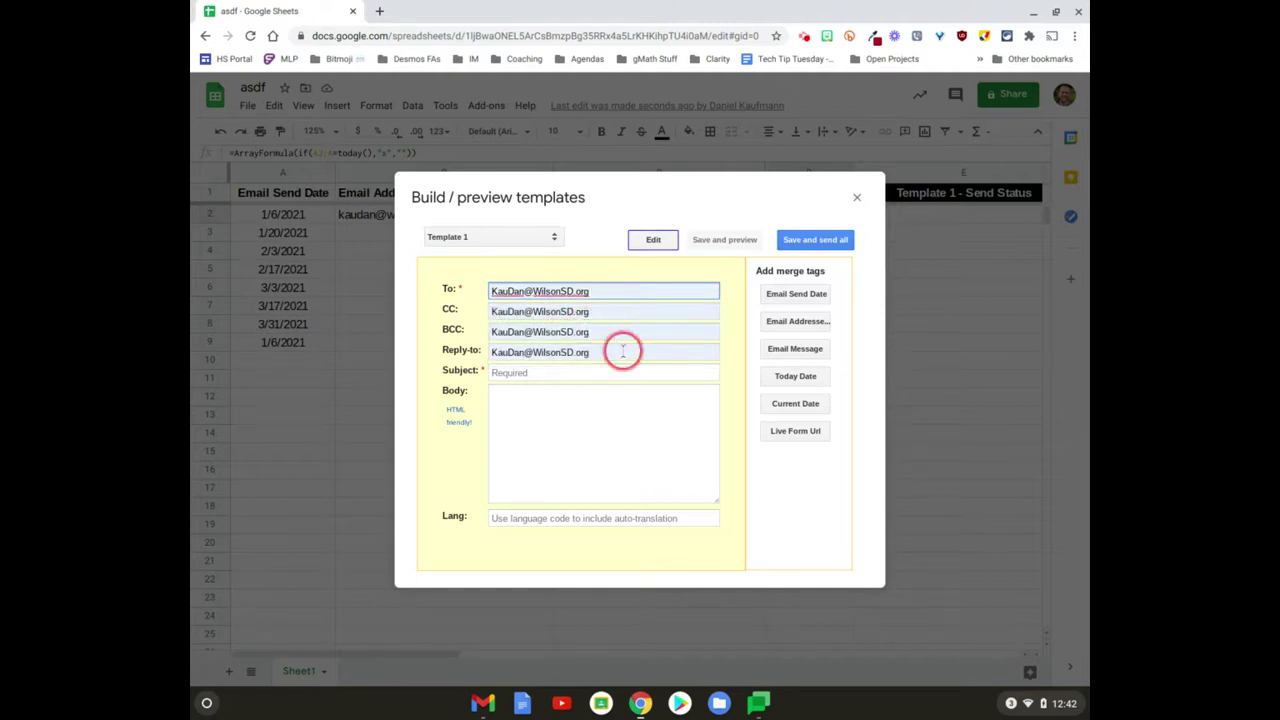
{"action": "left_click", "coordinate": [622, 350]}
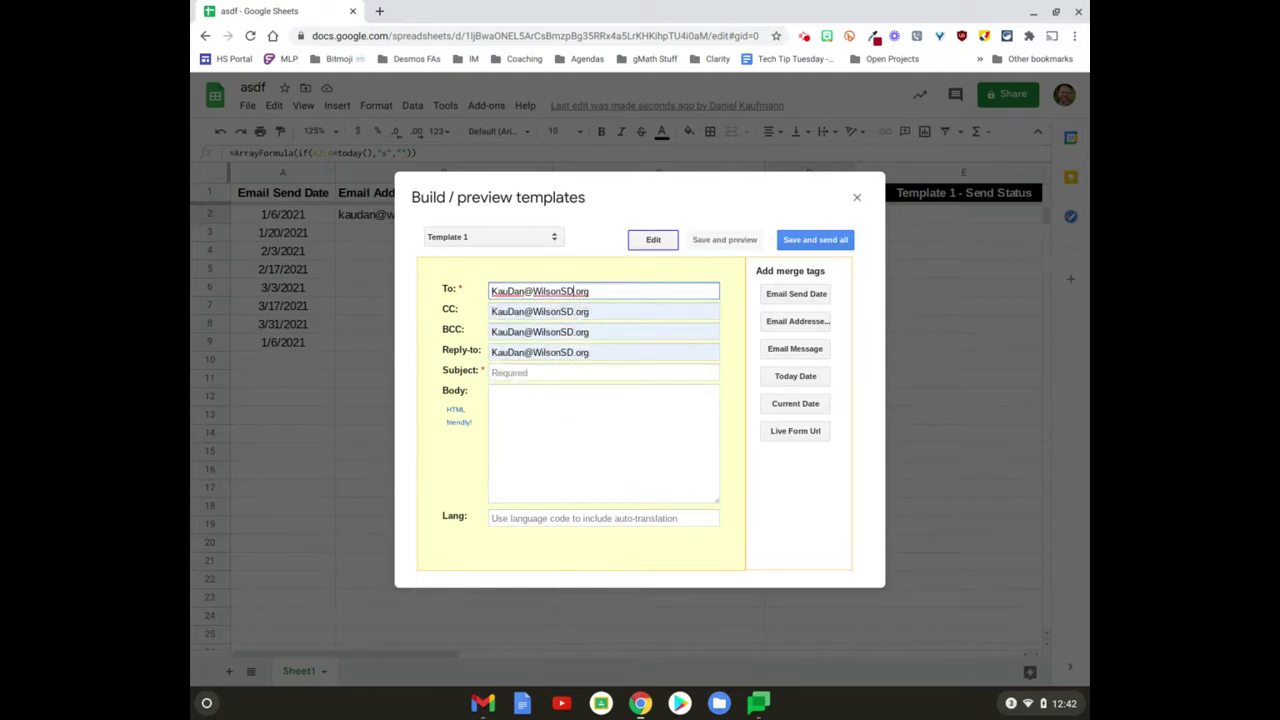
{"action": "key", "text": "BackSpace"}
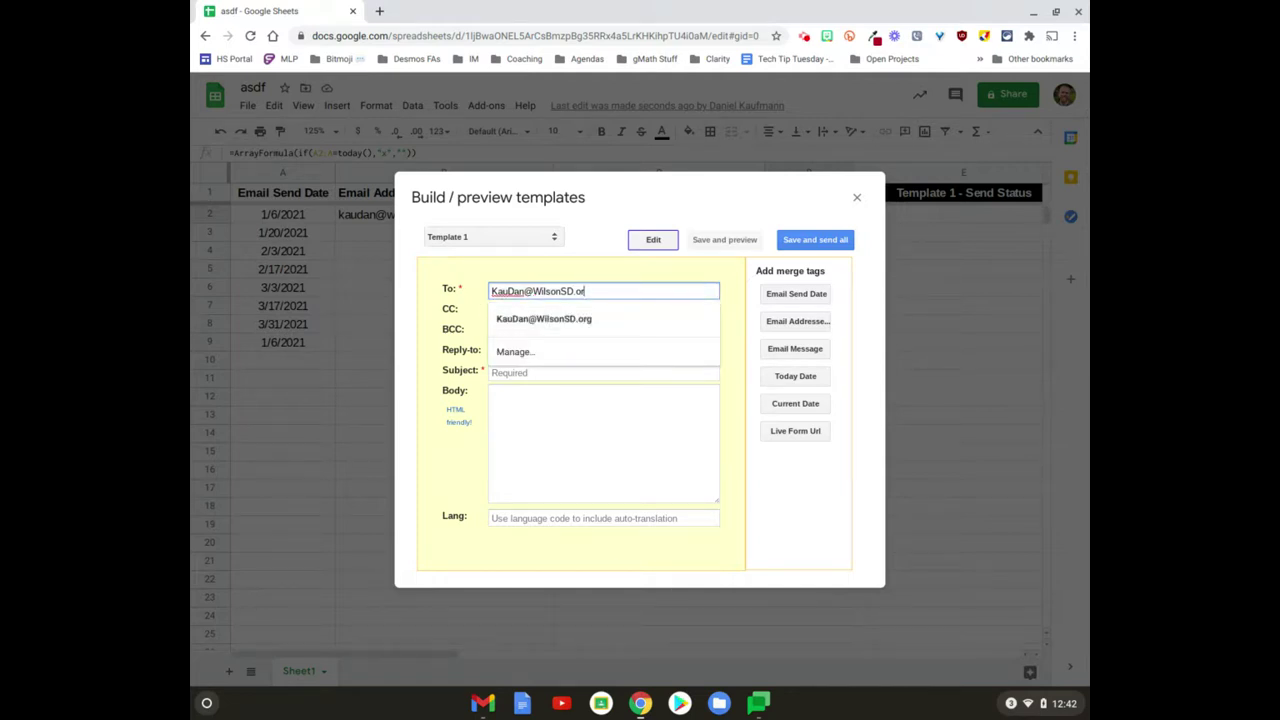
{"action": "key", "text": "Down"}
{"action": "key", "text": "Return"}
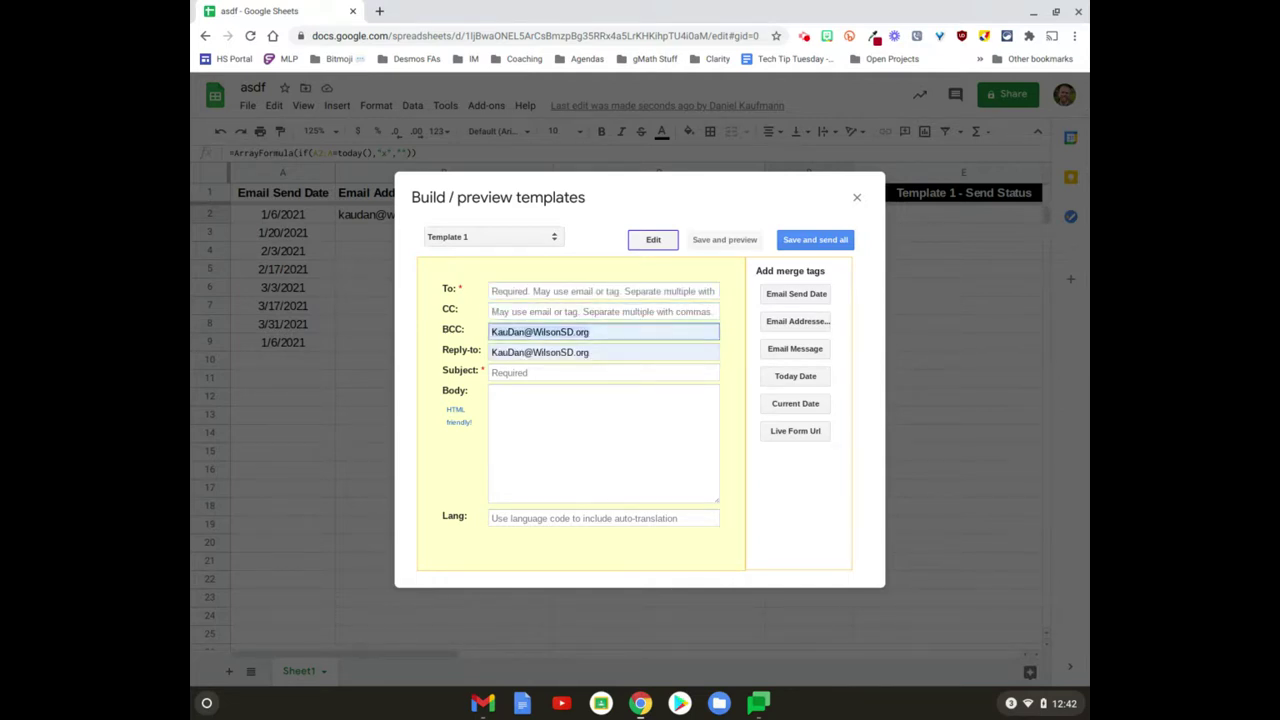
{"action": "left_click", "coordinate": [625, 331]}
Step: Put the <<Email Addresses comma separated>> merge tag in the To field
{"action": "left_click", "coordinate": [600, 290]}
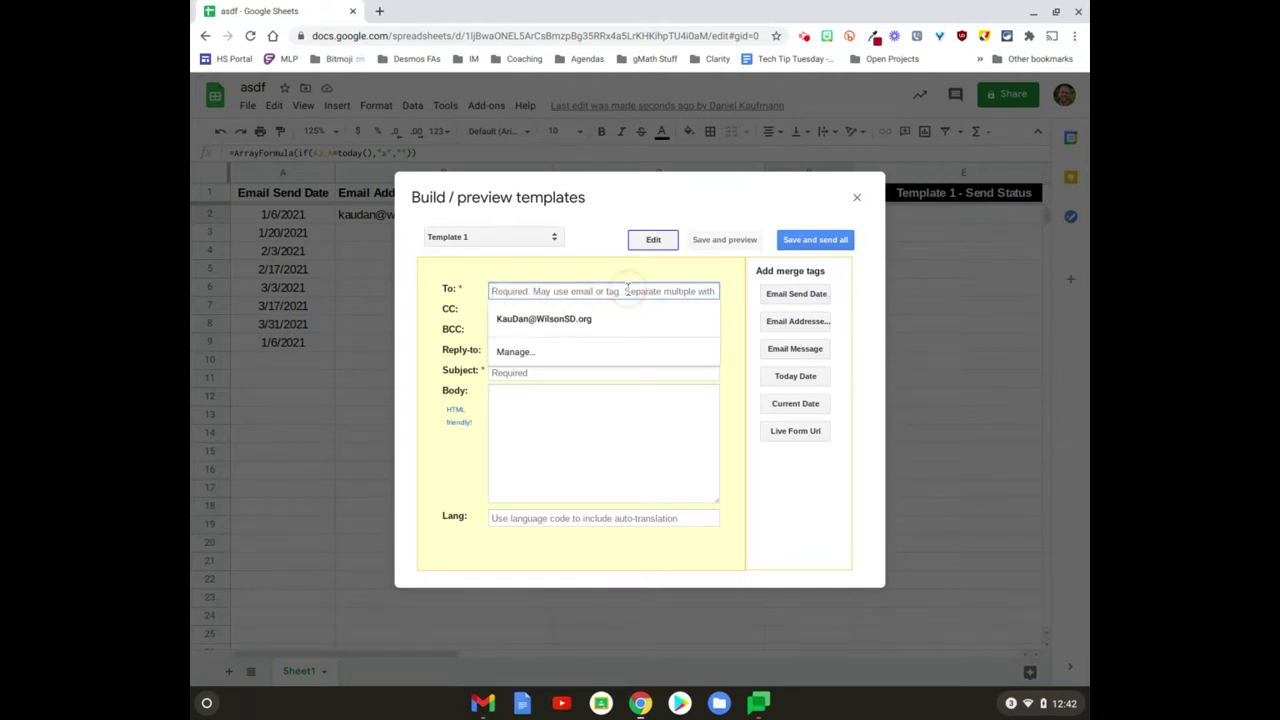
{"action": "left_click", "coordinate": [790, 325]}
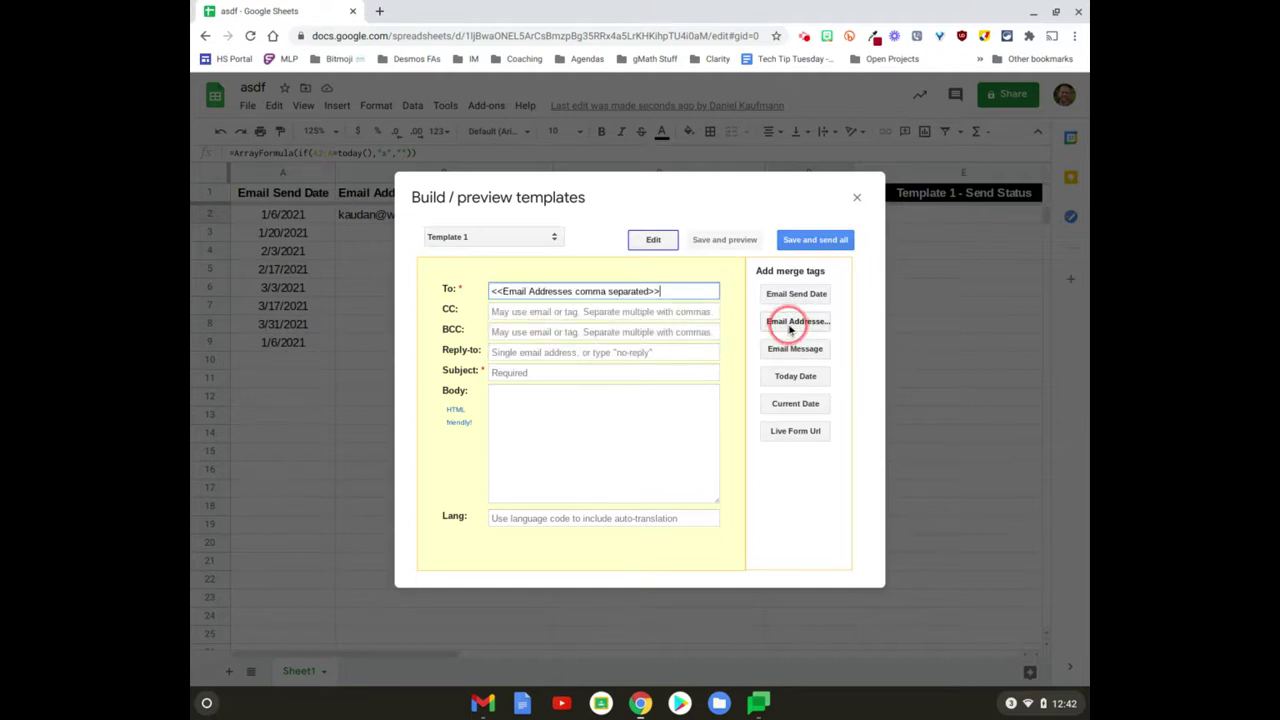
{"action": "left_click", "coordinate": [614, 372]}
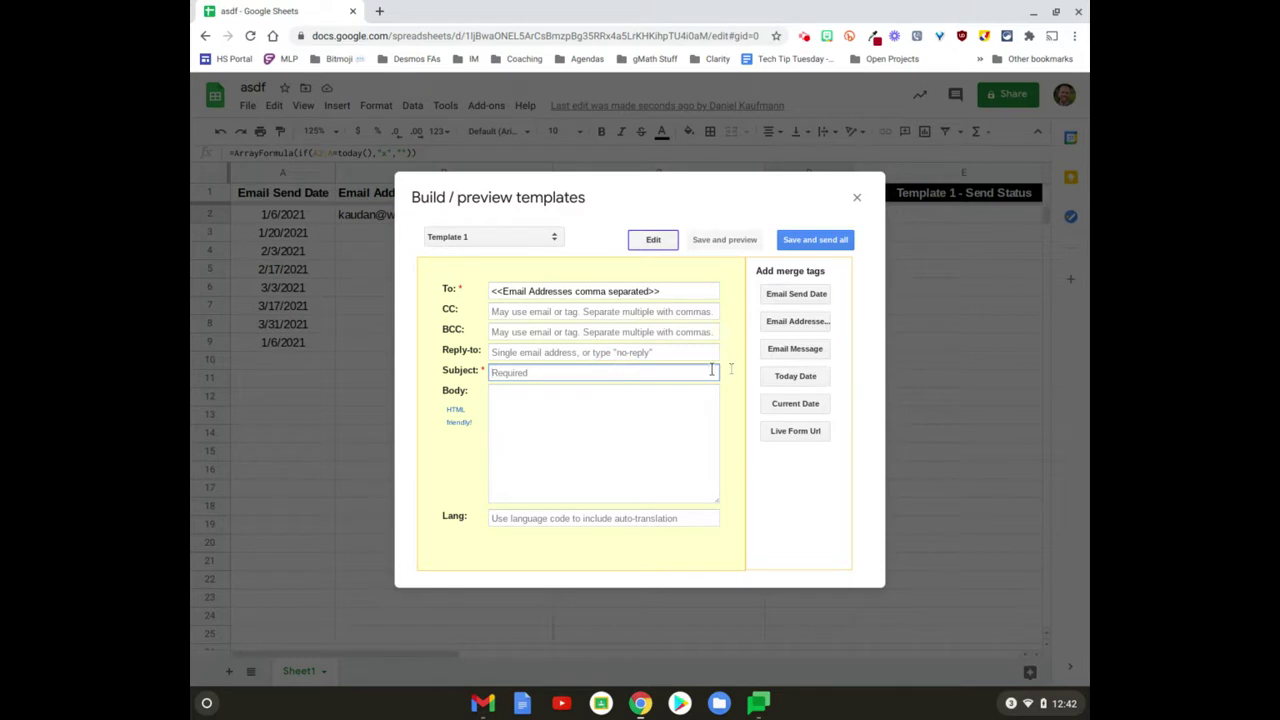
Step: Set Template 1's subject to '<<Today Date>> -- Update' with a mileage-reminder body, then save and preview
{"action": "left_click", "coordinate": [786, 372]}
{"action": "left_click", "coordinate": [607, 410]}
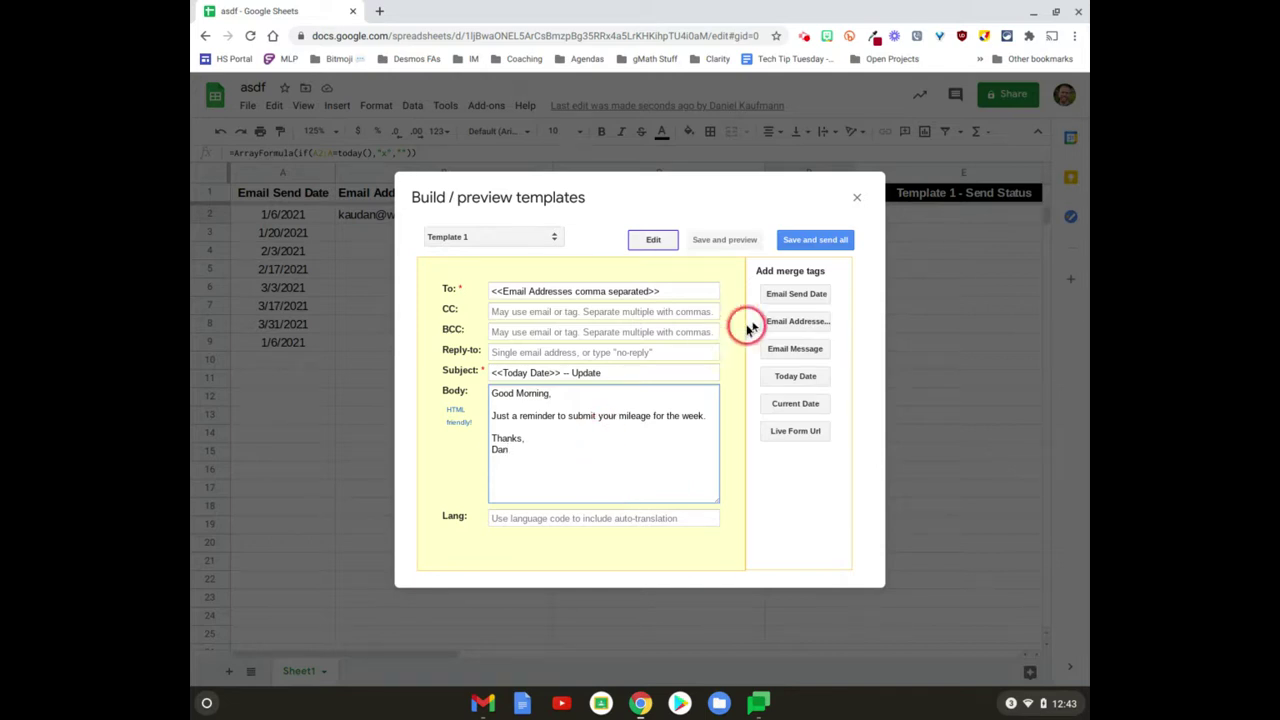
{"action": "left_click", "coordinate": [816, 240]}
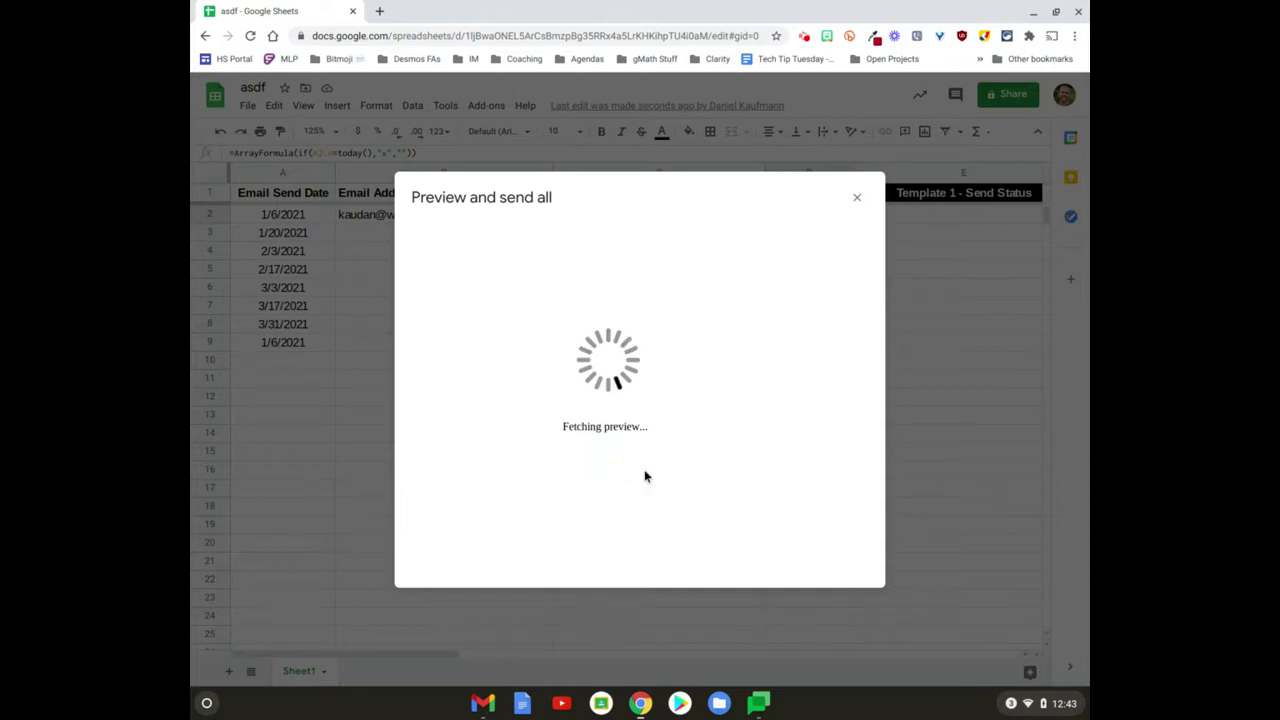
Step: Send all reminders now and check the Template 1 - Send Status column for rows 2 and 9
{"action": "left_click", "coordinate": [450, 539]}
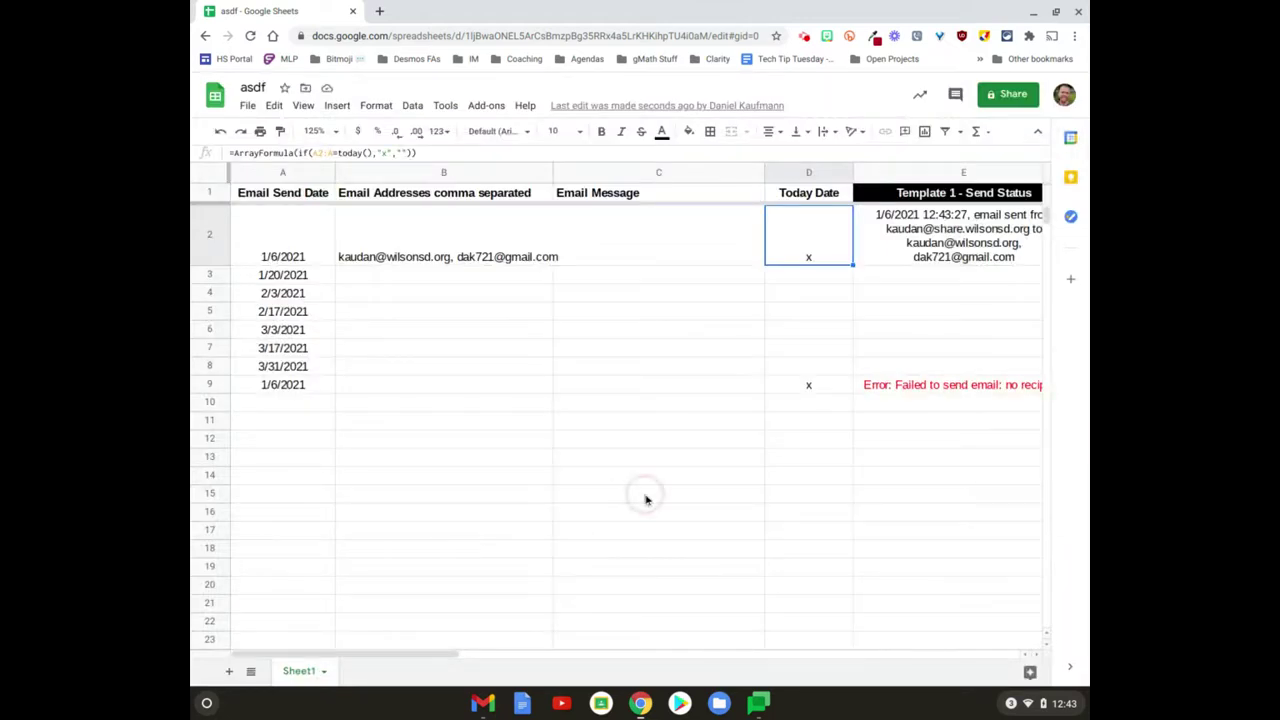
{"action": "scroll", "coordinate": [857, 430], "scroll_direction": "right", "scroll_amount": 2}
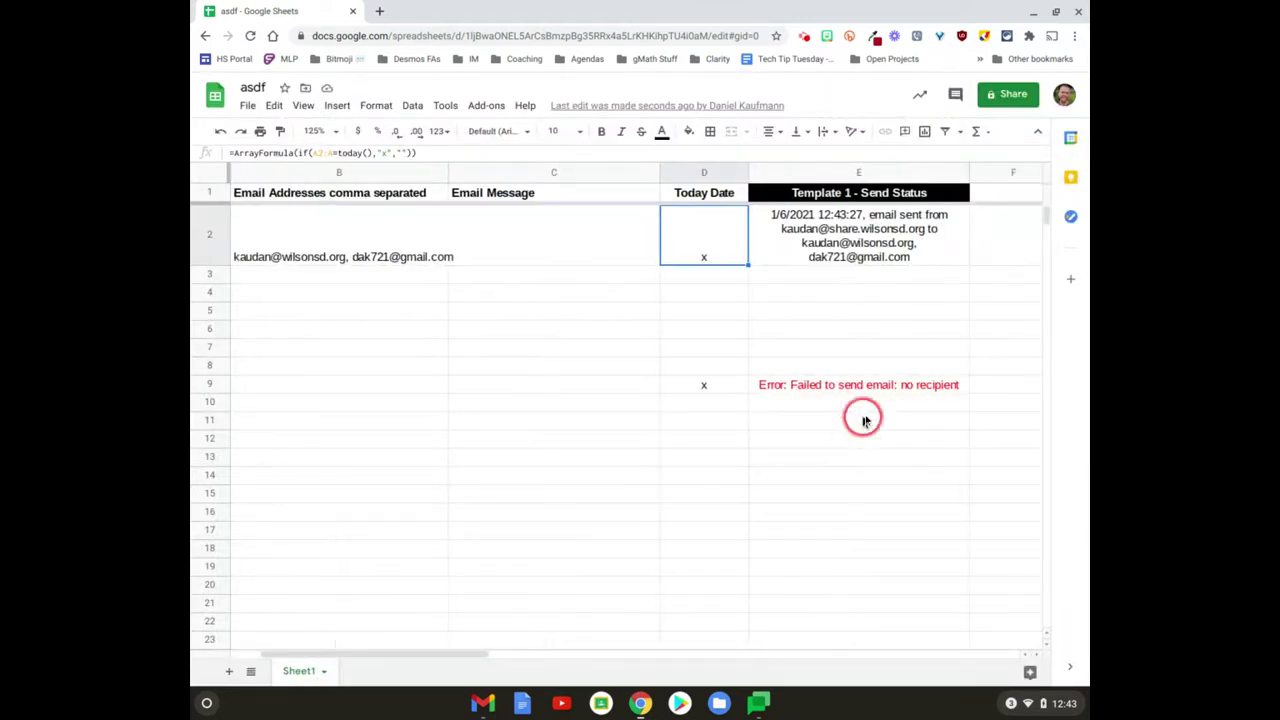
{"action": "scroll", "coordinate": [868, 391], "scroll_direction": "left", "scroll_amount": 2}
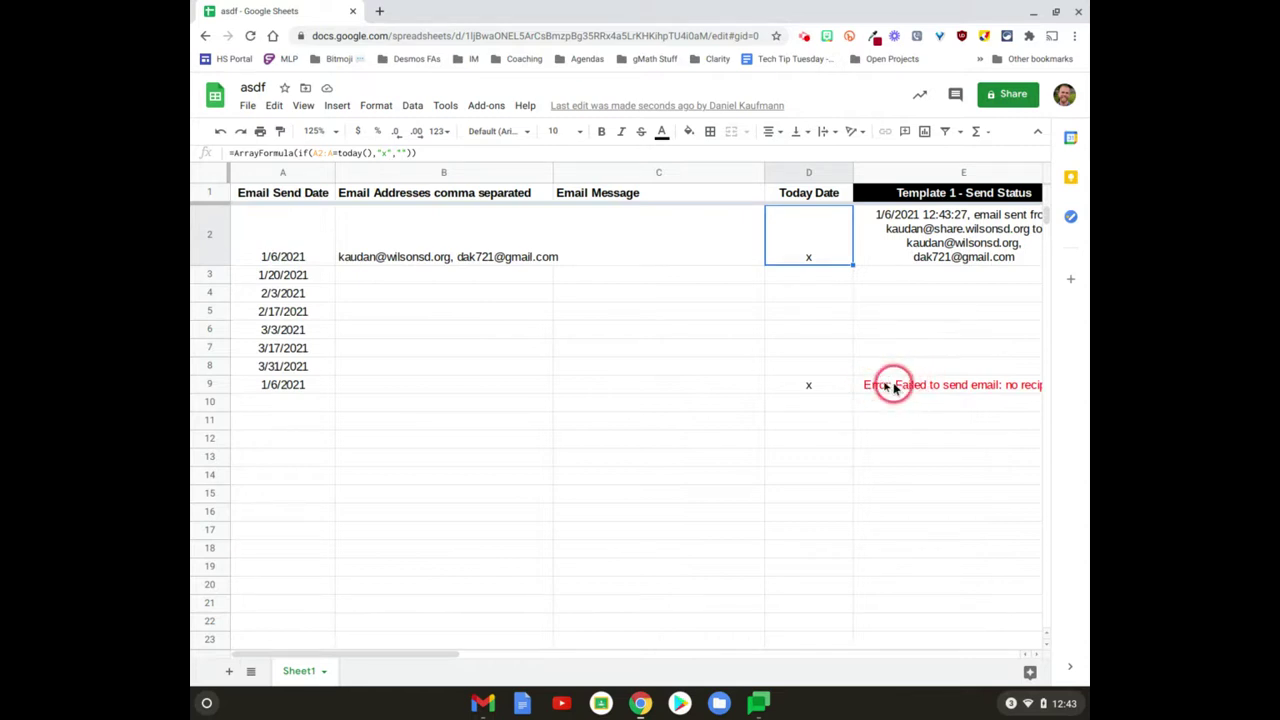
Step: Copy B2's two recipient addresses into B3:B9 and check the pasted cells
{"action": "left_click", "coordinate": [476, 396]}
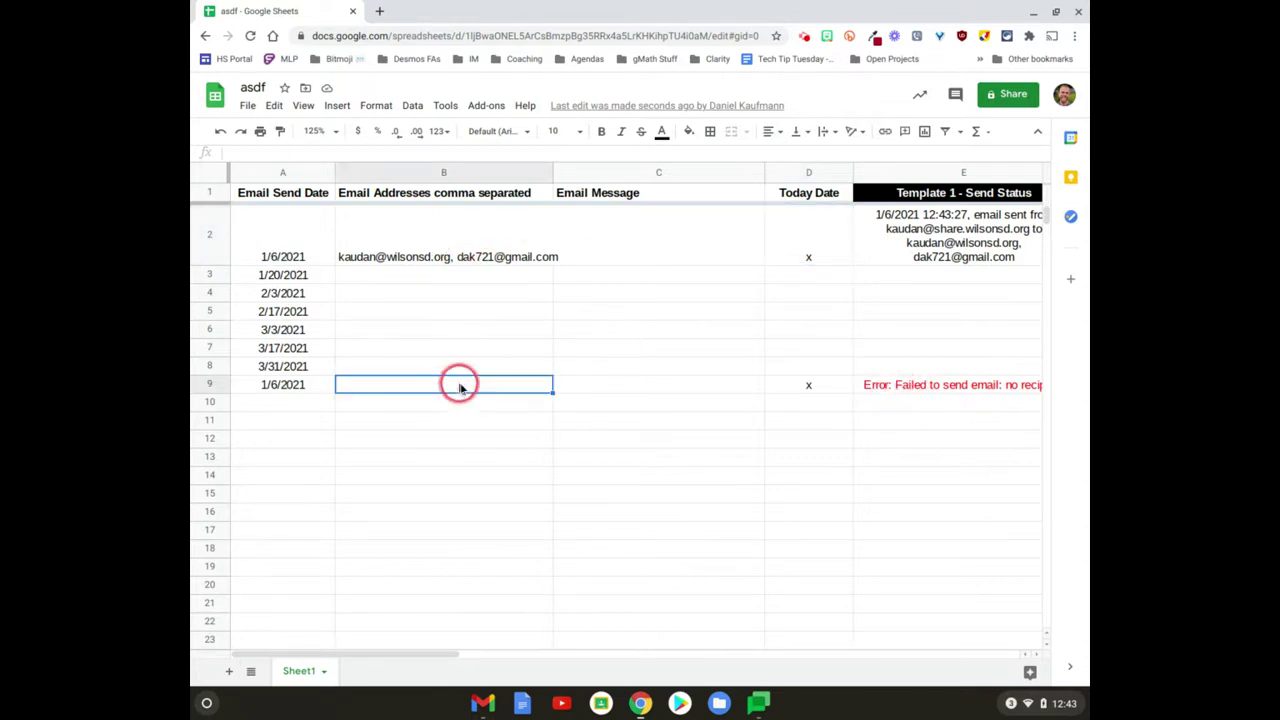
{"action": "left_click", "coordinate": [437, 251]}
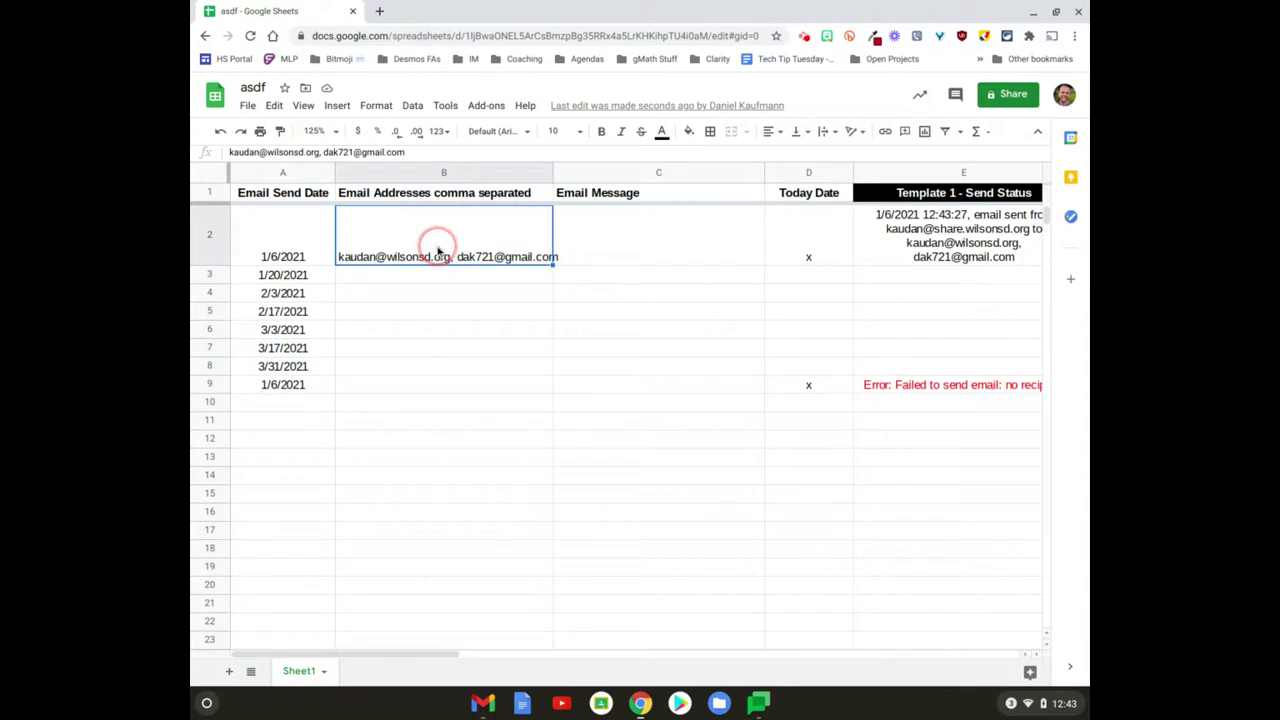
{"action": "key", "text": "ctrl+c"}
{"action": "key", "text": "Down"}
{"action": "key", "text": "shift+Down"}
{"action": "key", "text": "shift+Down"}
{"action": "key", "text": "shift+Down"}
{"action": "key", "text": "shift+Down"}
{"action": "key", "text": "shift+Down"}
{"action": "key", "text": "shift+Down"}
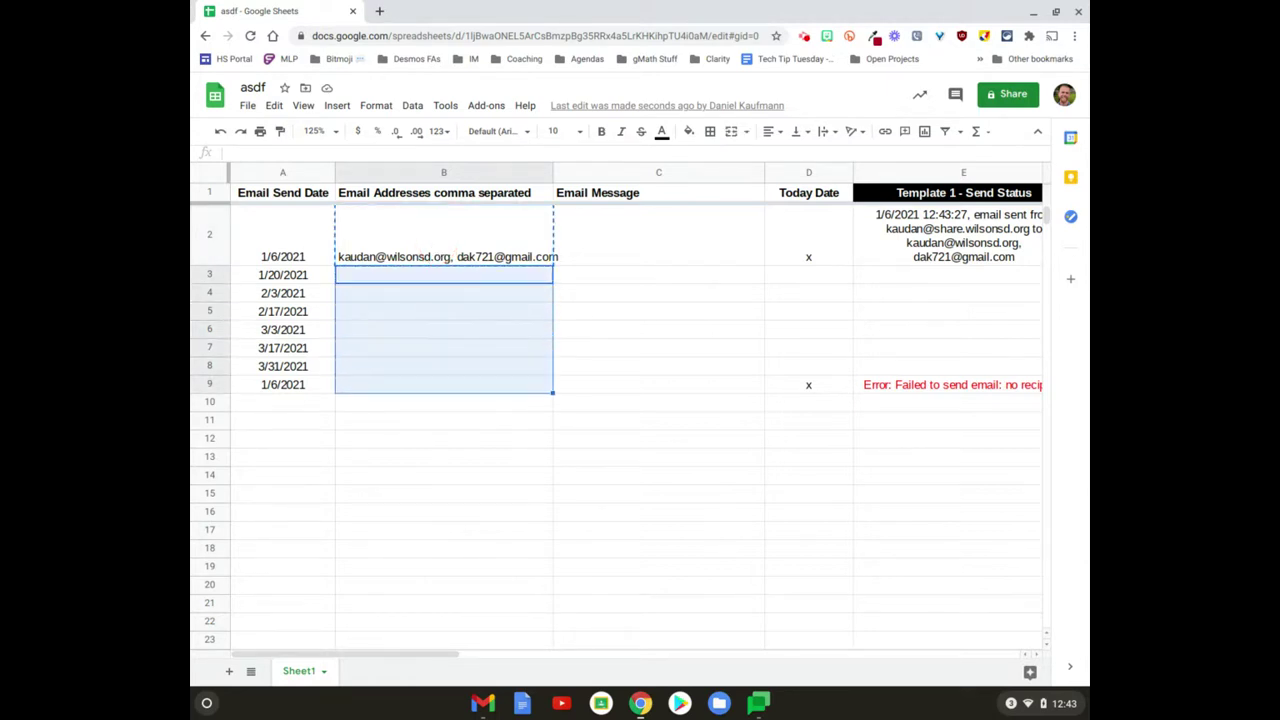
{"action": "key", "text": "ctrl+v"}
{"action": "key", "text": "Up"}
{"action": "key", "text": "Up"}
{"action": "key", "text": "Down"}
{"action": "key", "text": "Down"}
{"action": "key", "text": "Down"}
{"action": "key", "text": "Down"}
{"action": "key", "text": "Down"}
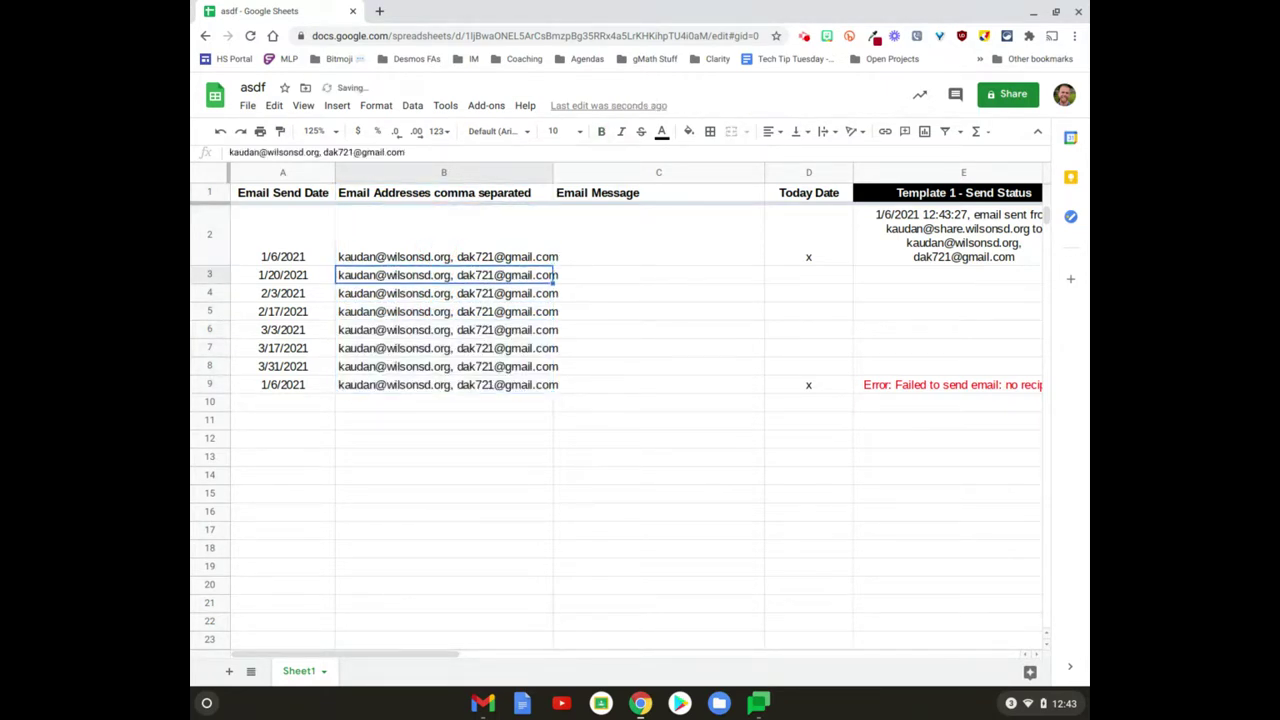
{"action": "key", "text": "Down"}
{"action": "key", "text": "Down"}
{"action": "key", "text": "Down"}
{"action": "key", "text": "Up"}
{"action": "key", "text": "Up"}
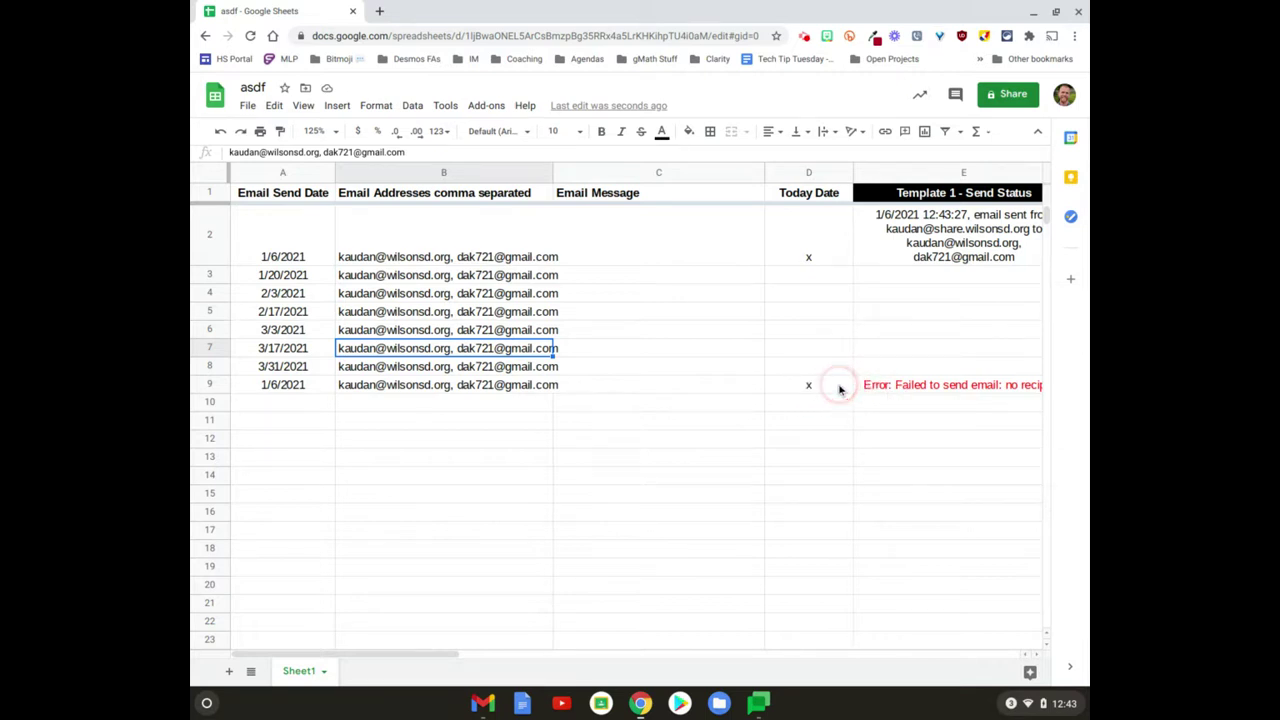
{"action": "left_click", "coordinate": [281, 278]}
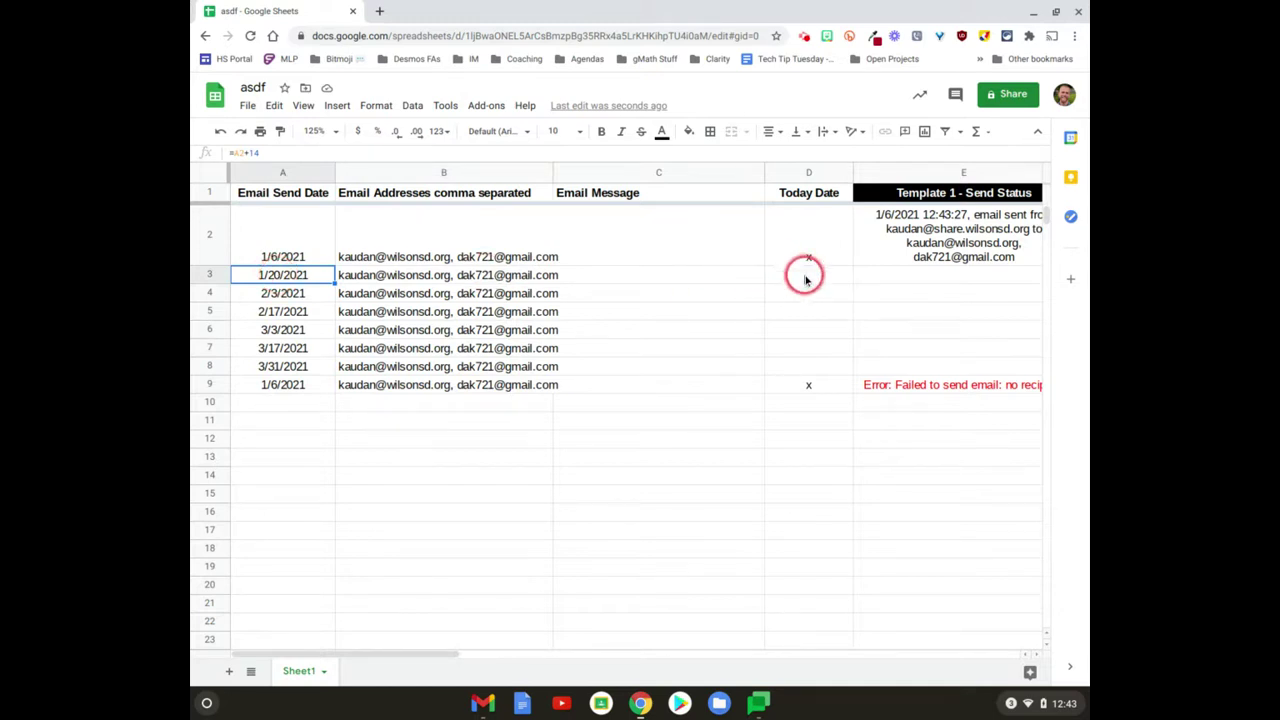
{"action": "left_click", "coordinate": [806, 278]}
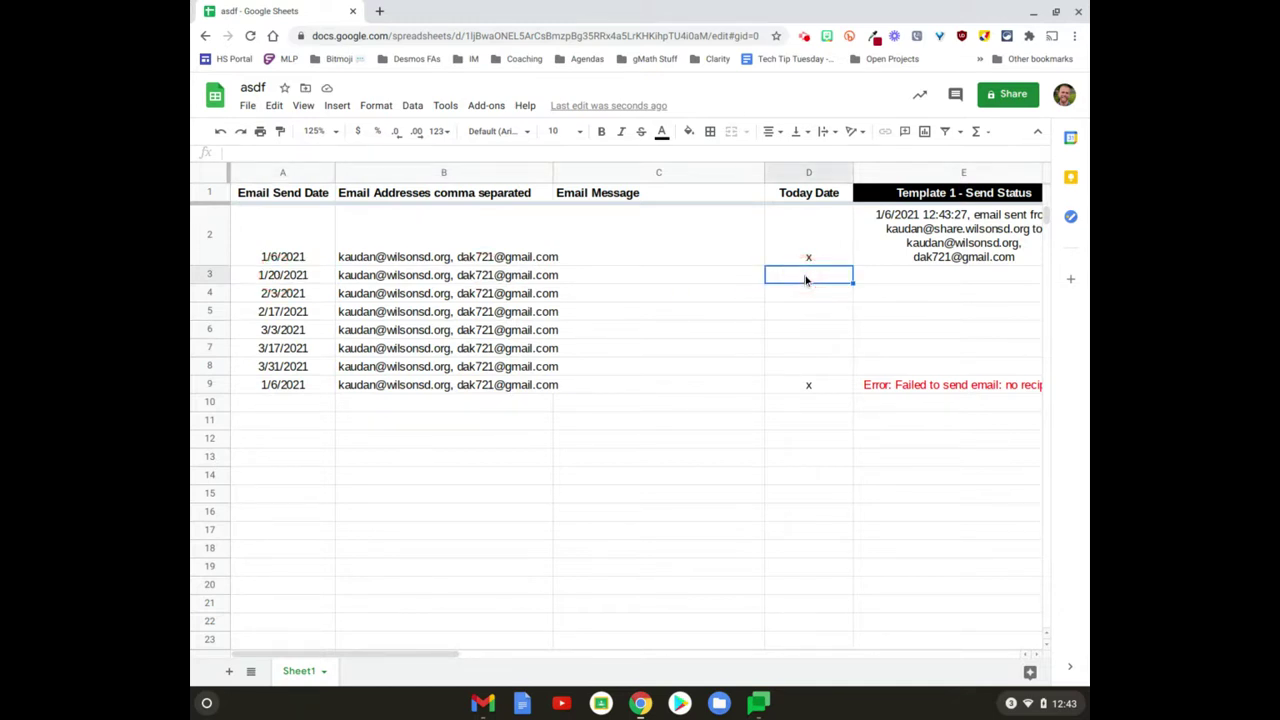
{"action": "key", "text": "Left"}
{"action": "key", "text": "Left"}
{"action": "key", "text": "Right"}
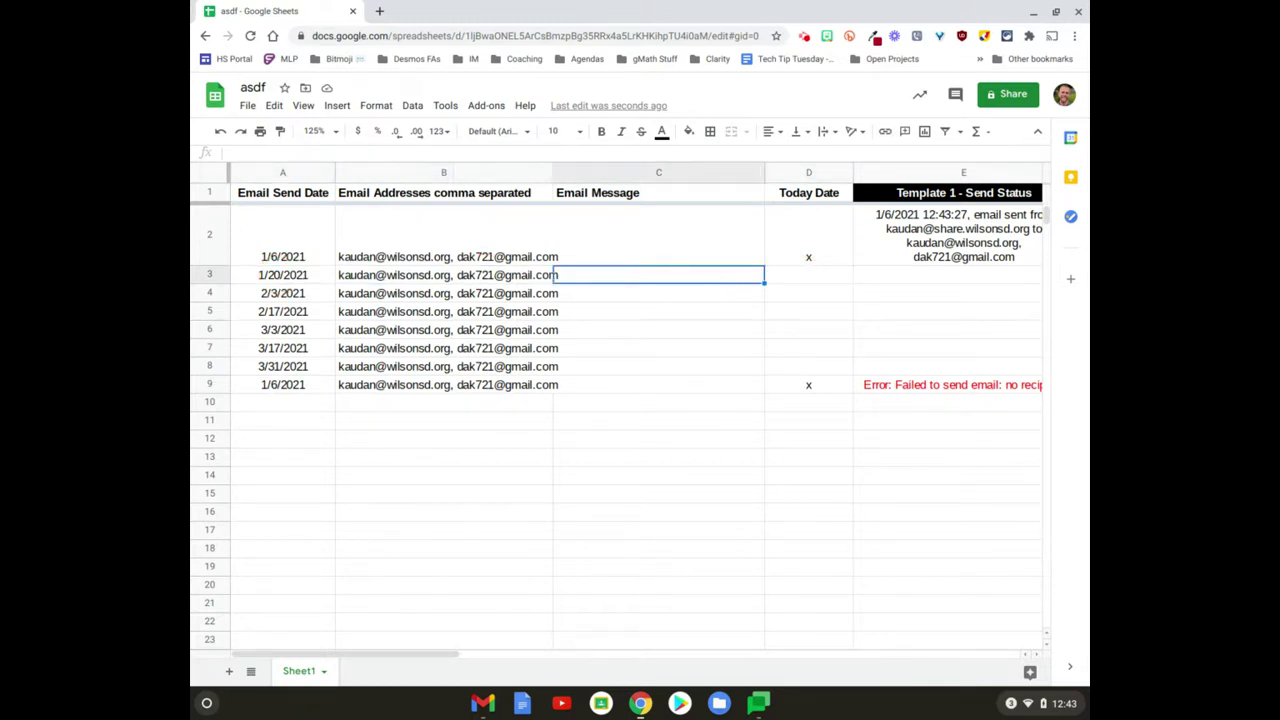
{"action": "key", "text": "Right"}
{"action": "key", "text": "Up"}
{"action": "left_click", "coordinate": [808, 274]}
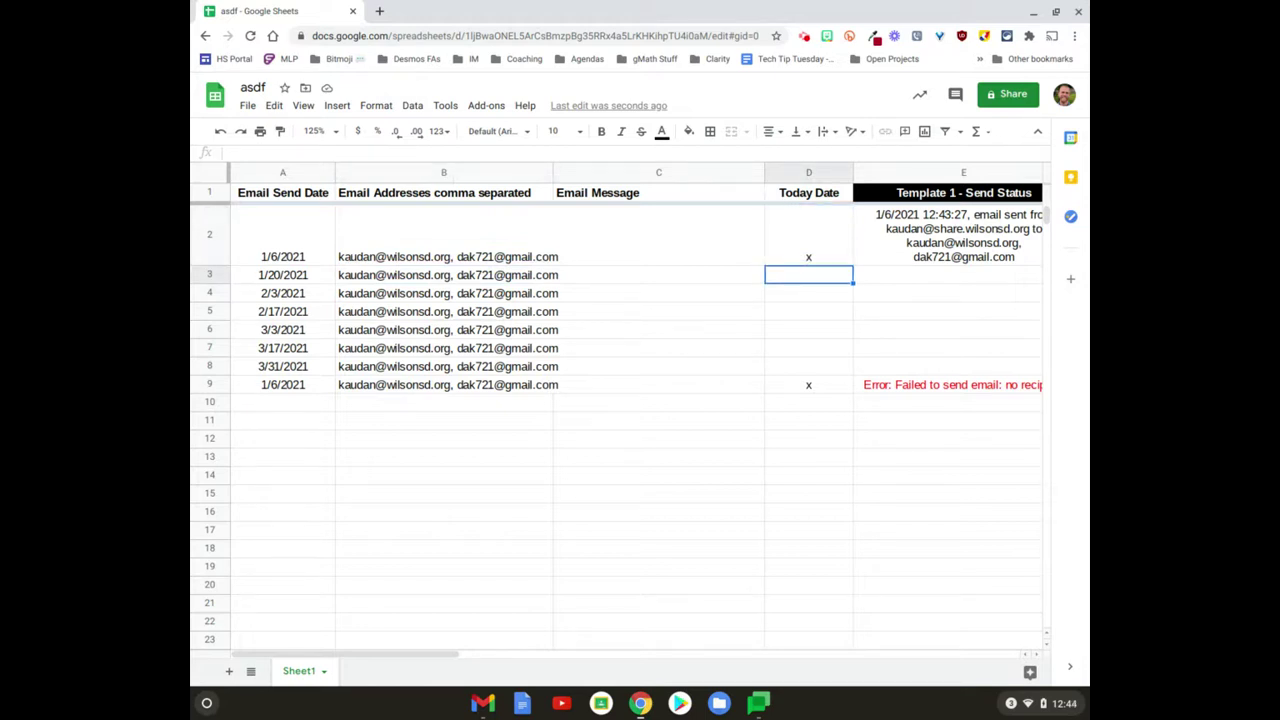
{"action": "key", "text": "Right"}
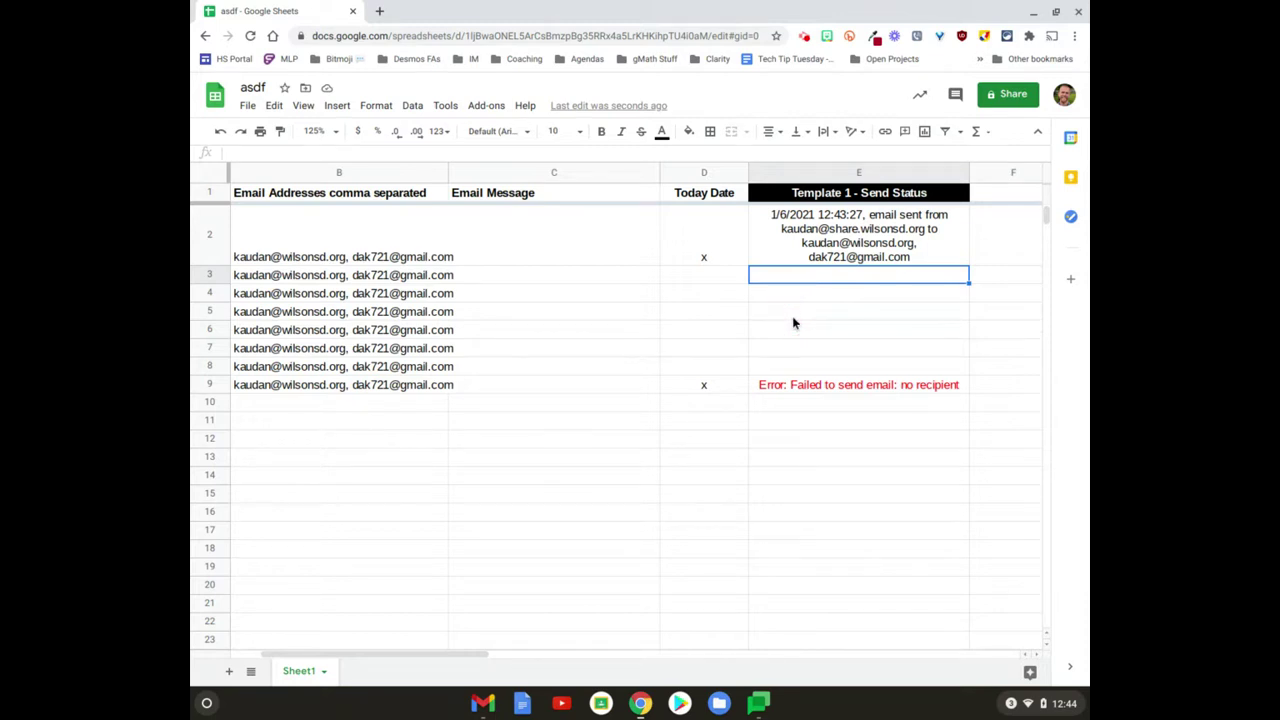
{"action": "scroll", "coordinate": [793, 322], "scroll_direction": "left", "scroll_amount": 2}
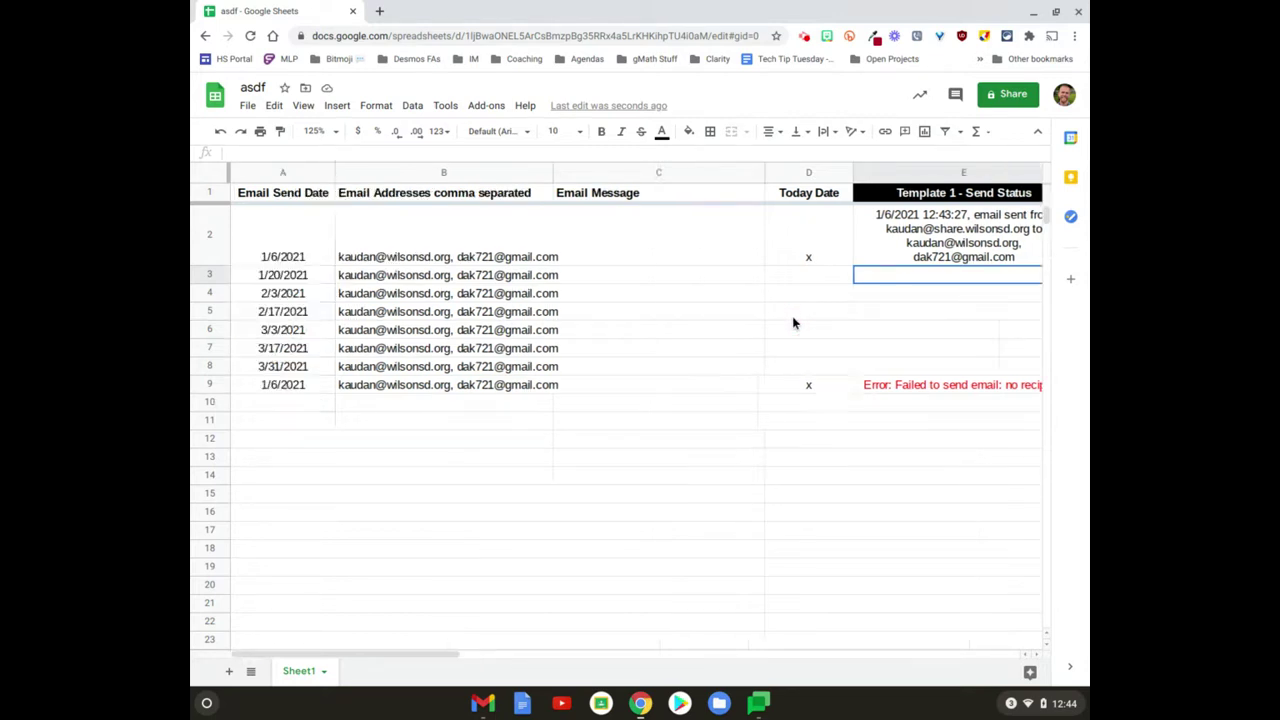